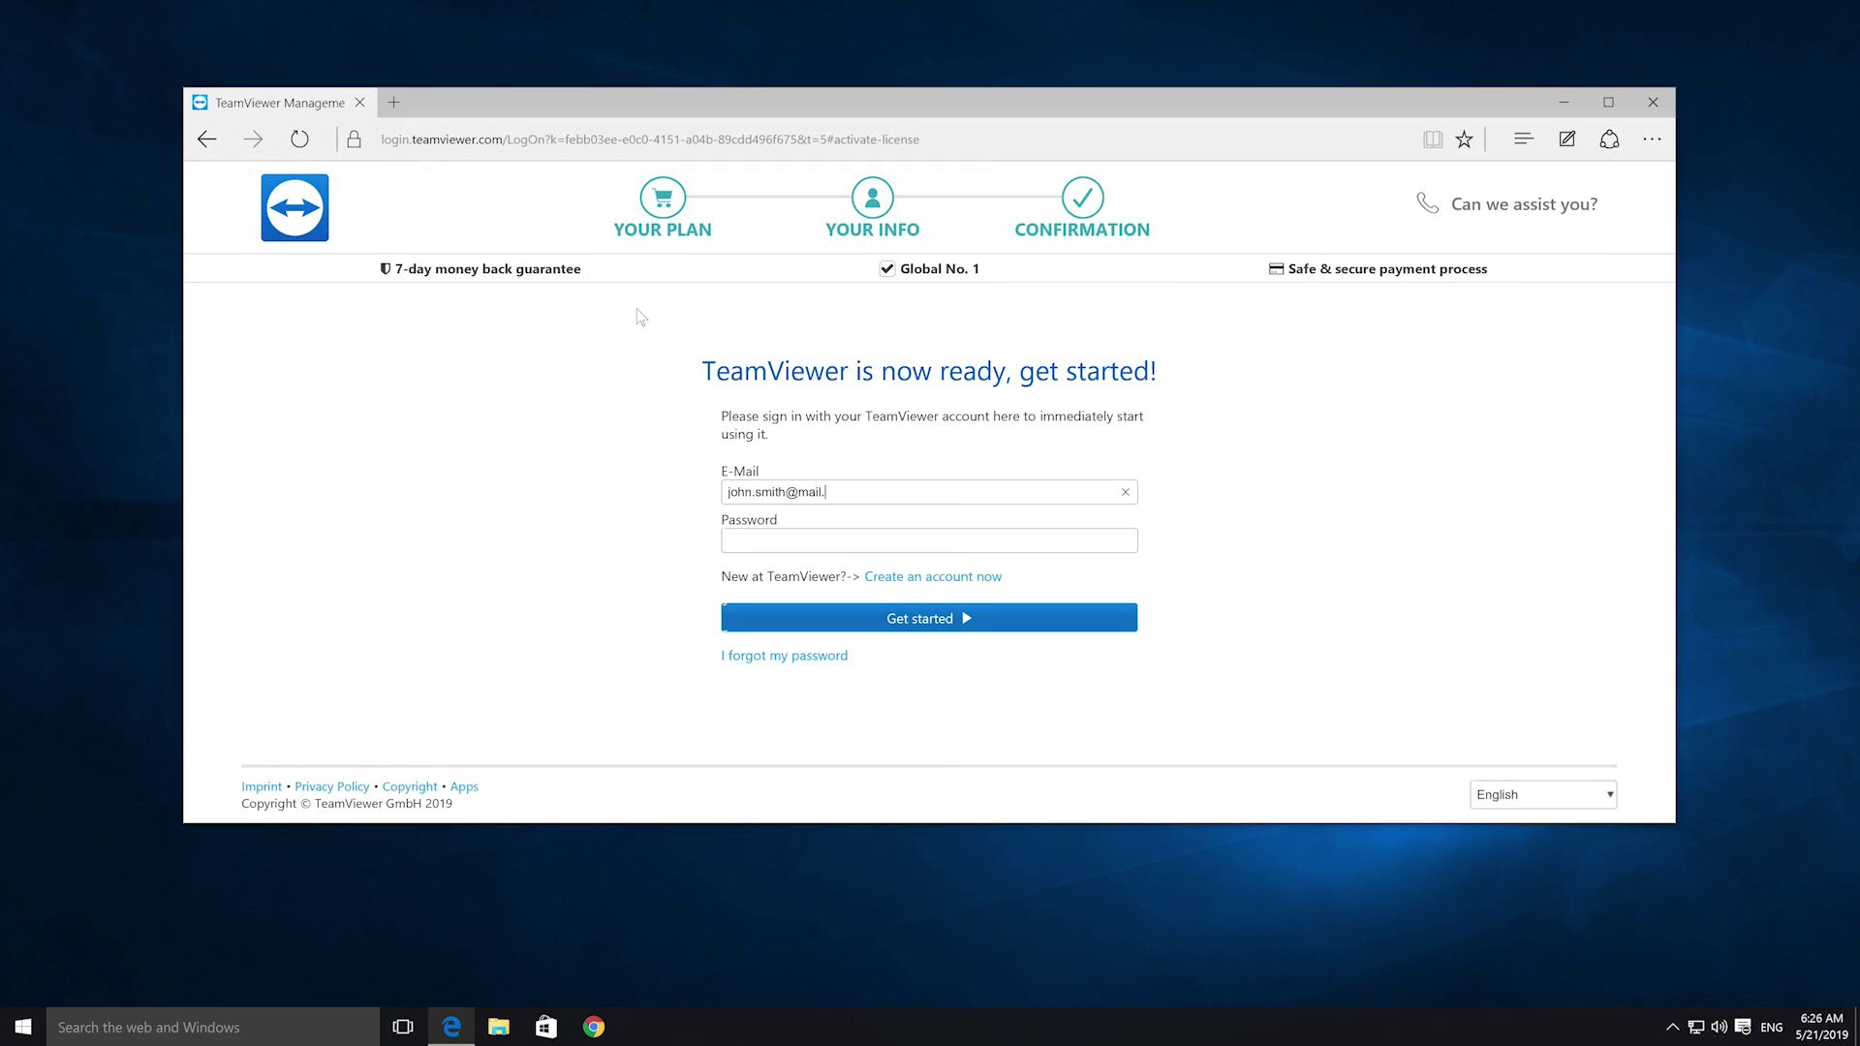
# - Attempt sign-in with the e-mail and password, then switch to account creation and begin the e-mail
pyautogui.write('com')
pyautogui.press('Tab')
pyautogui.write('•••••••••')
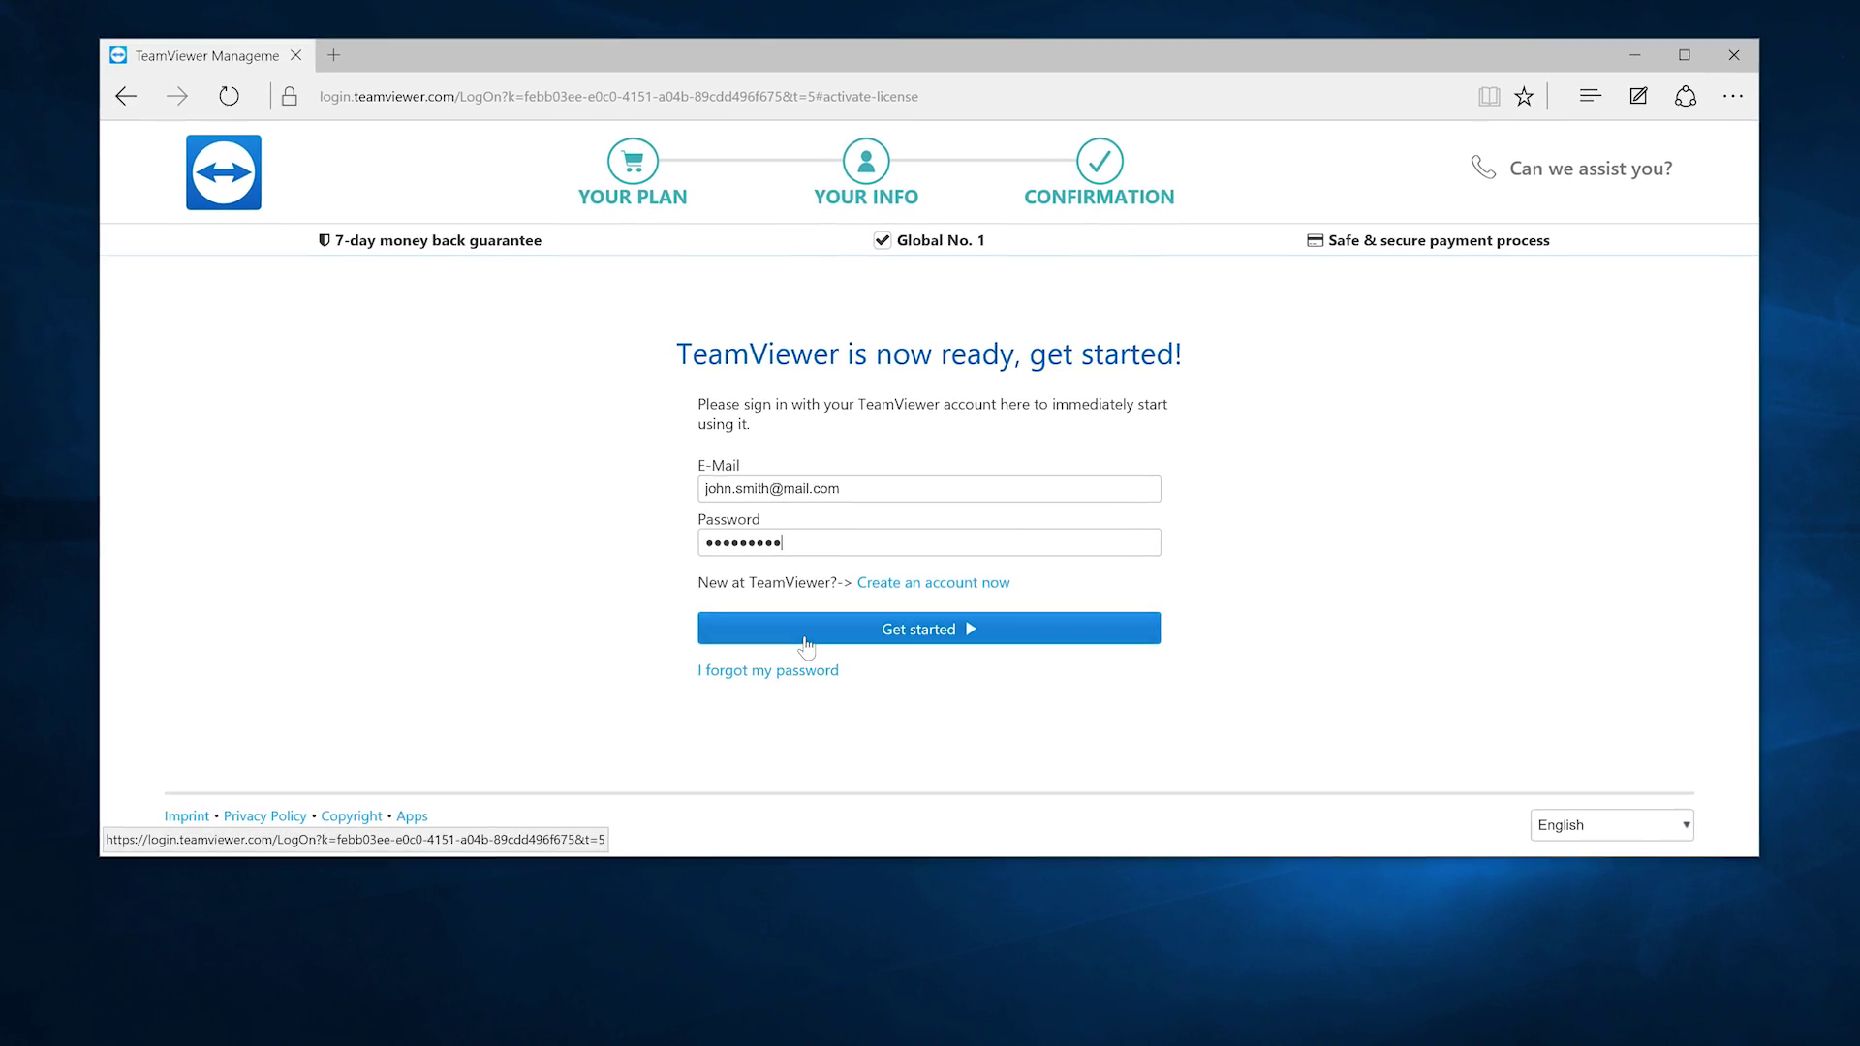
pyautogui.click(804, 641)
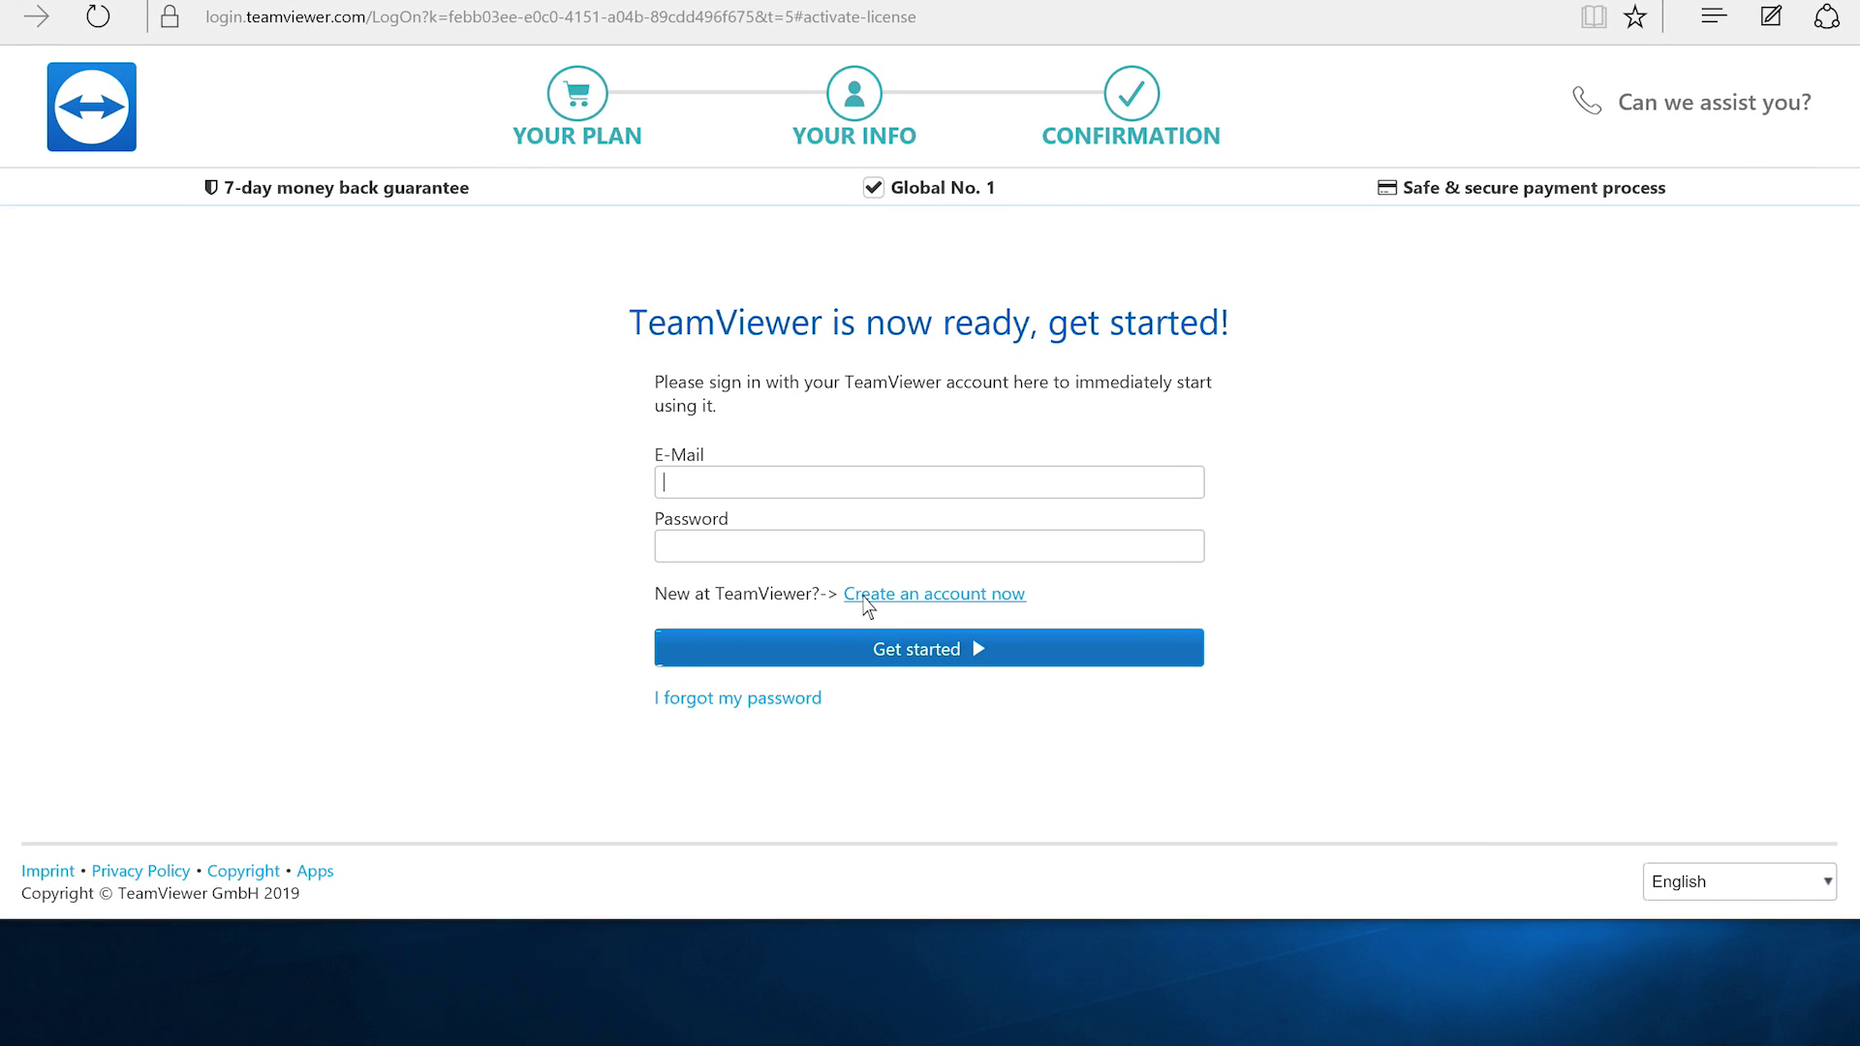
pyautogui.click(868, 595)
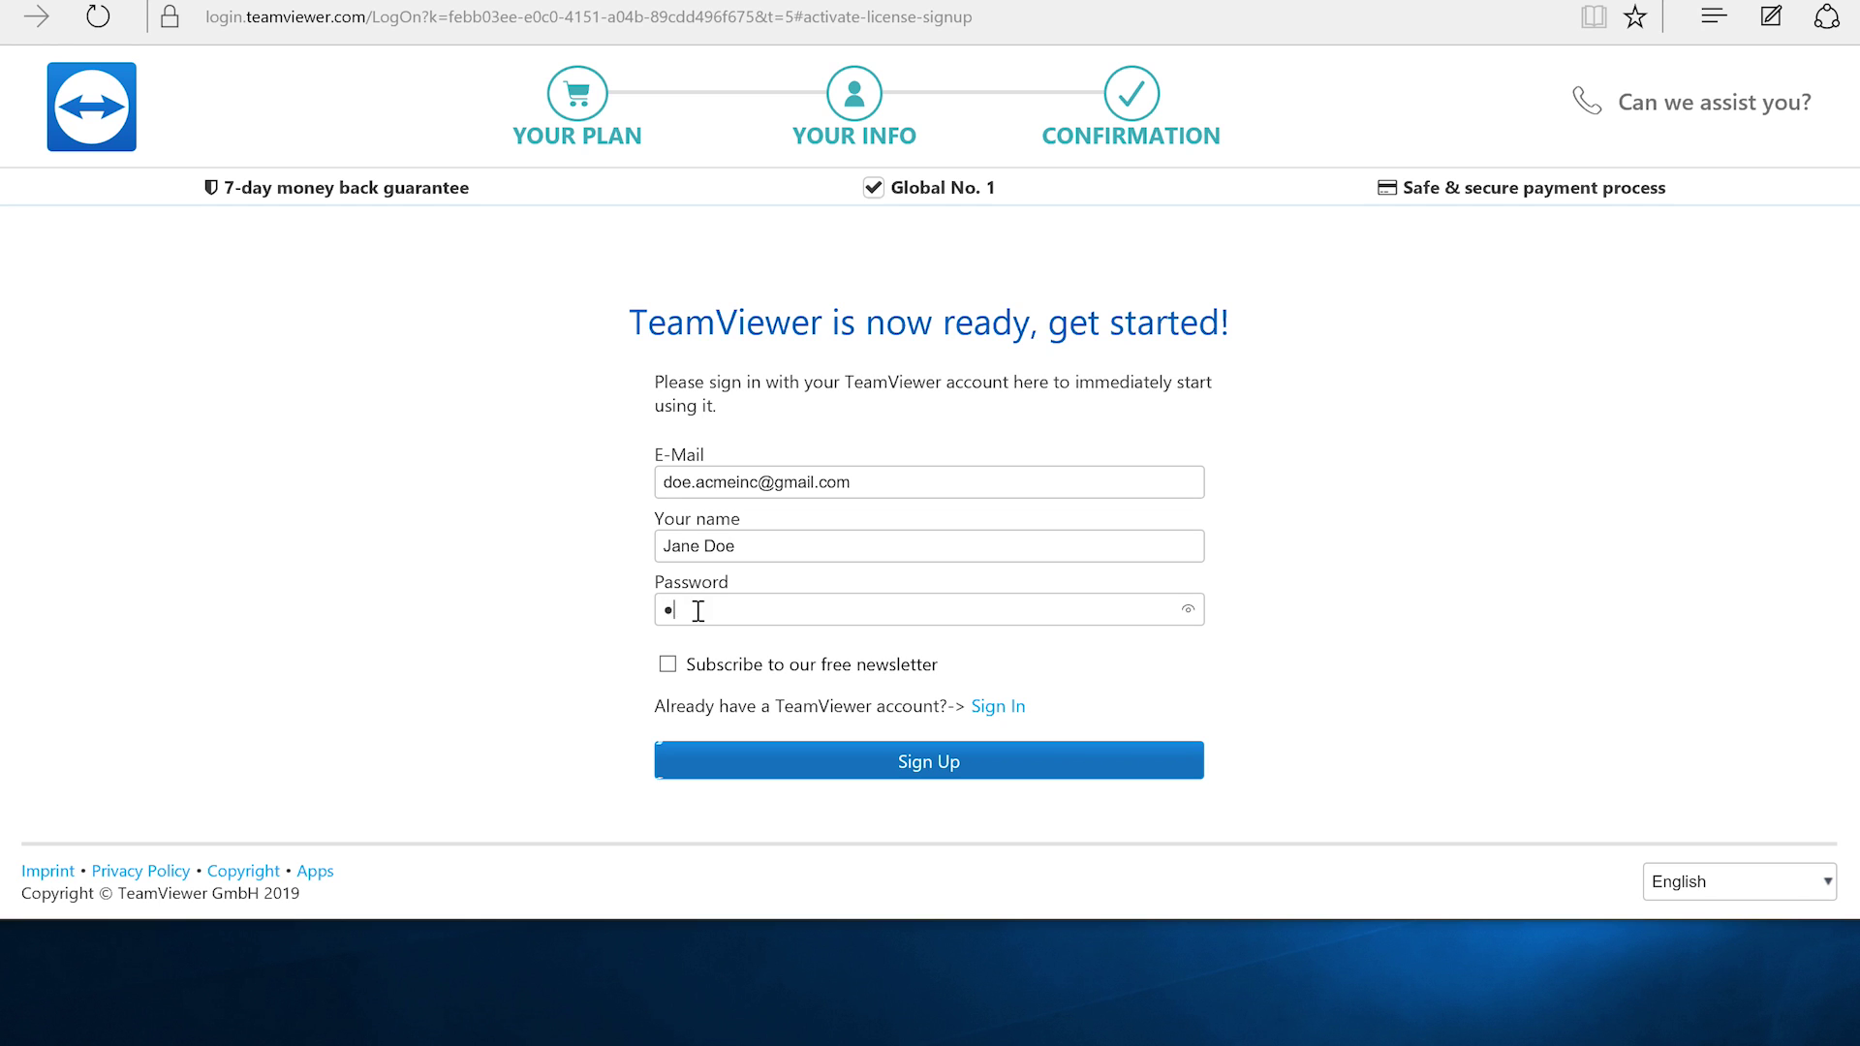
# - Create the new account and dismiss the Remote Access activation dialog
pyautogui.click(720, 758)
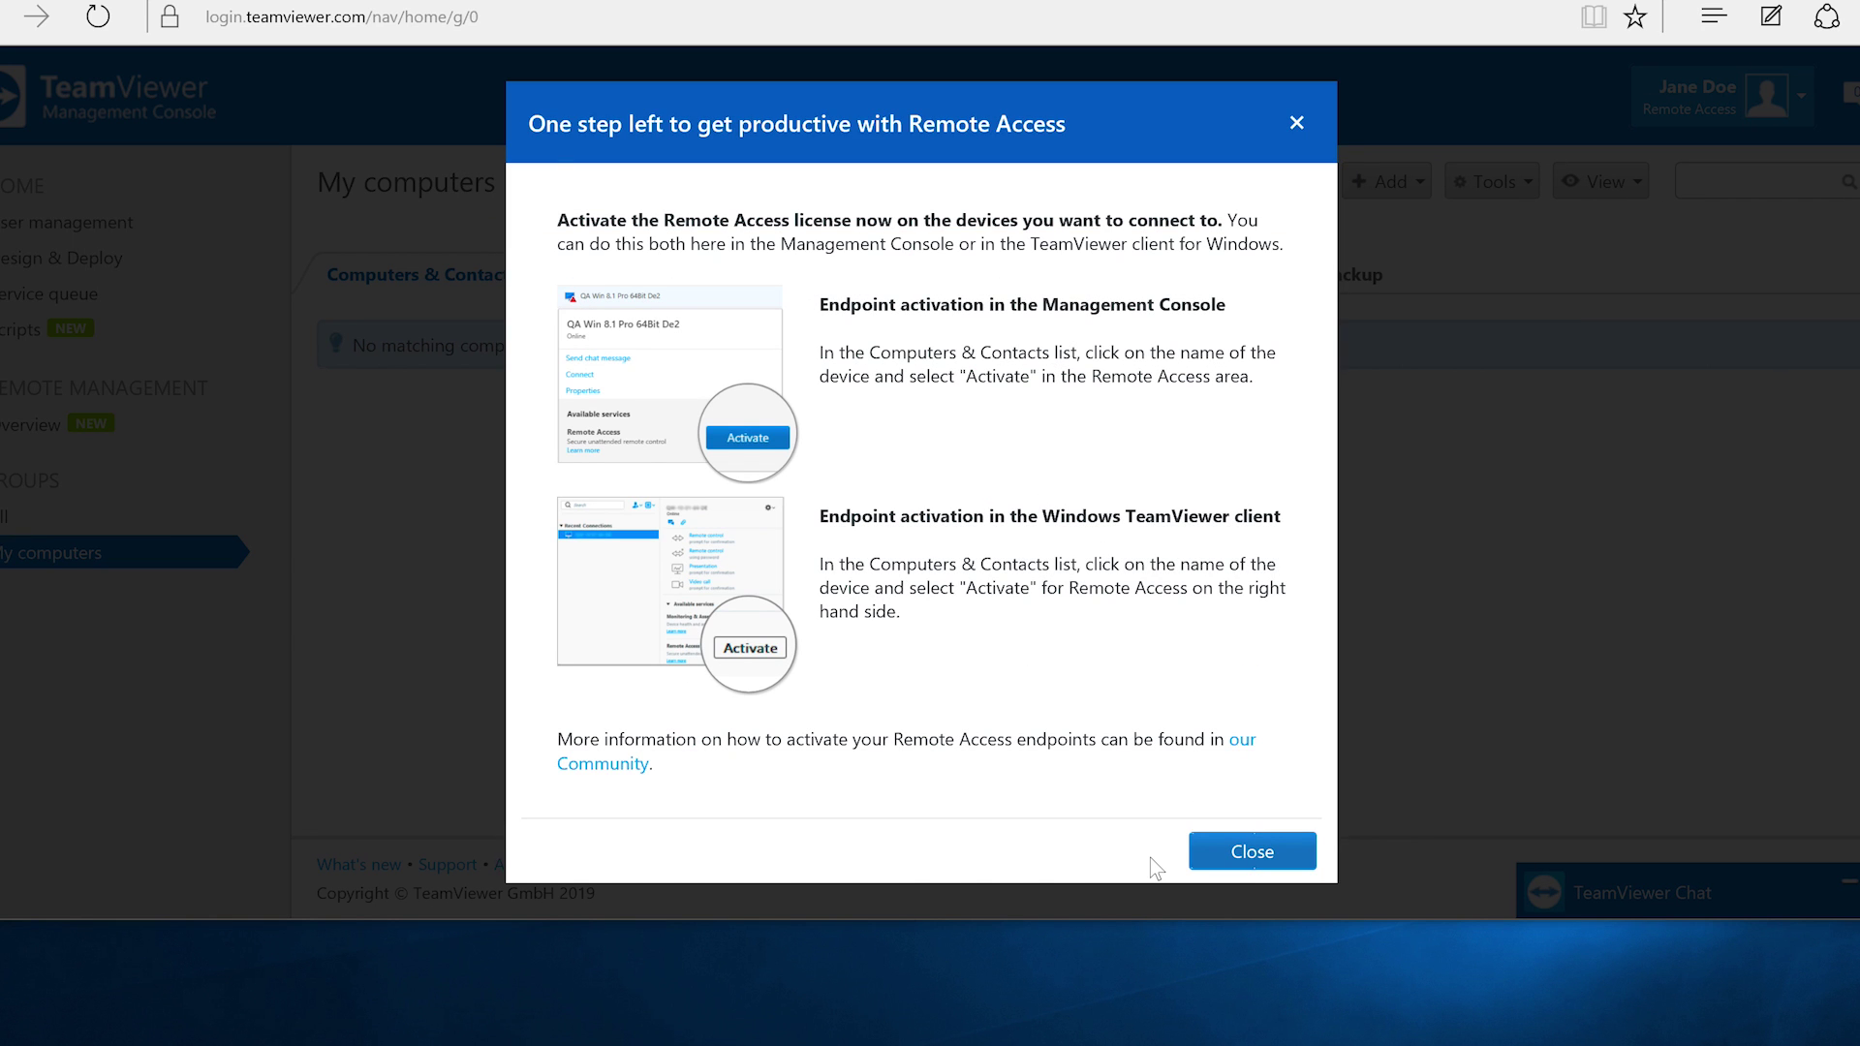
pyautogui.click(1251, 851)
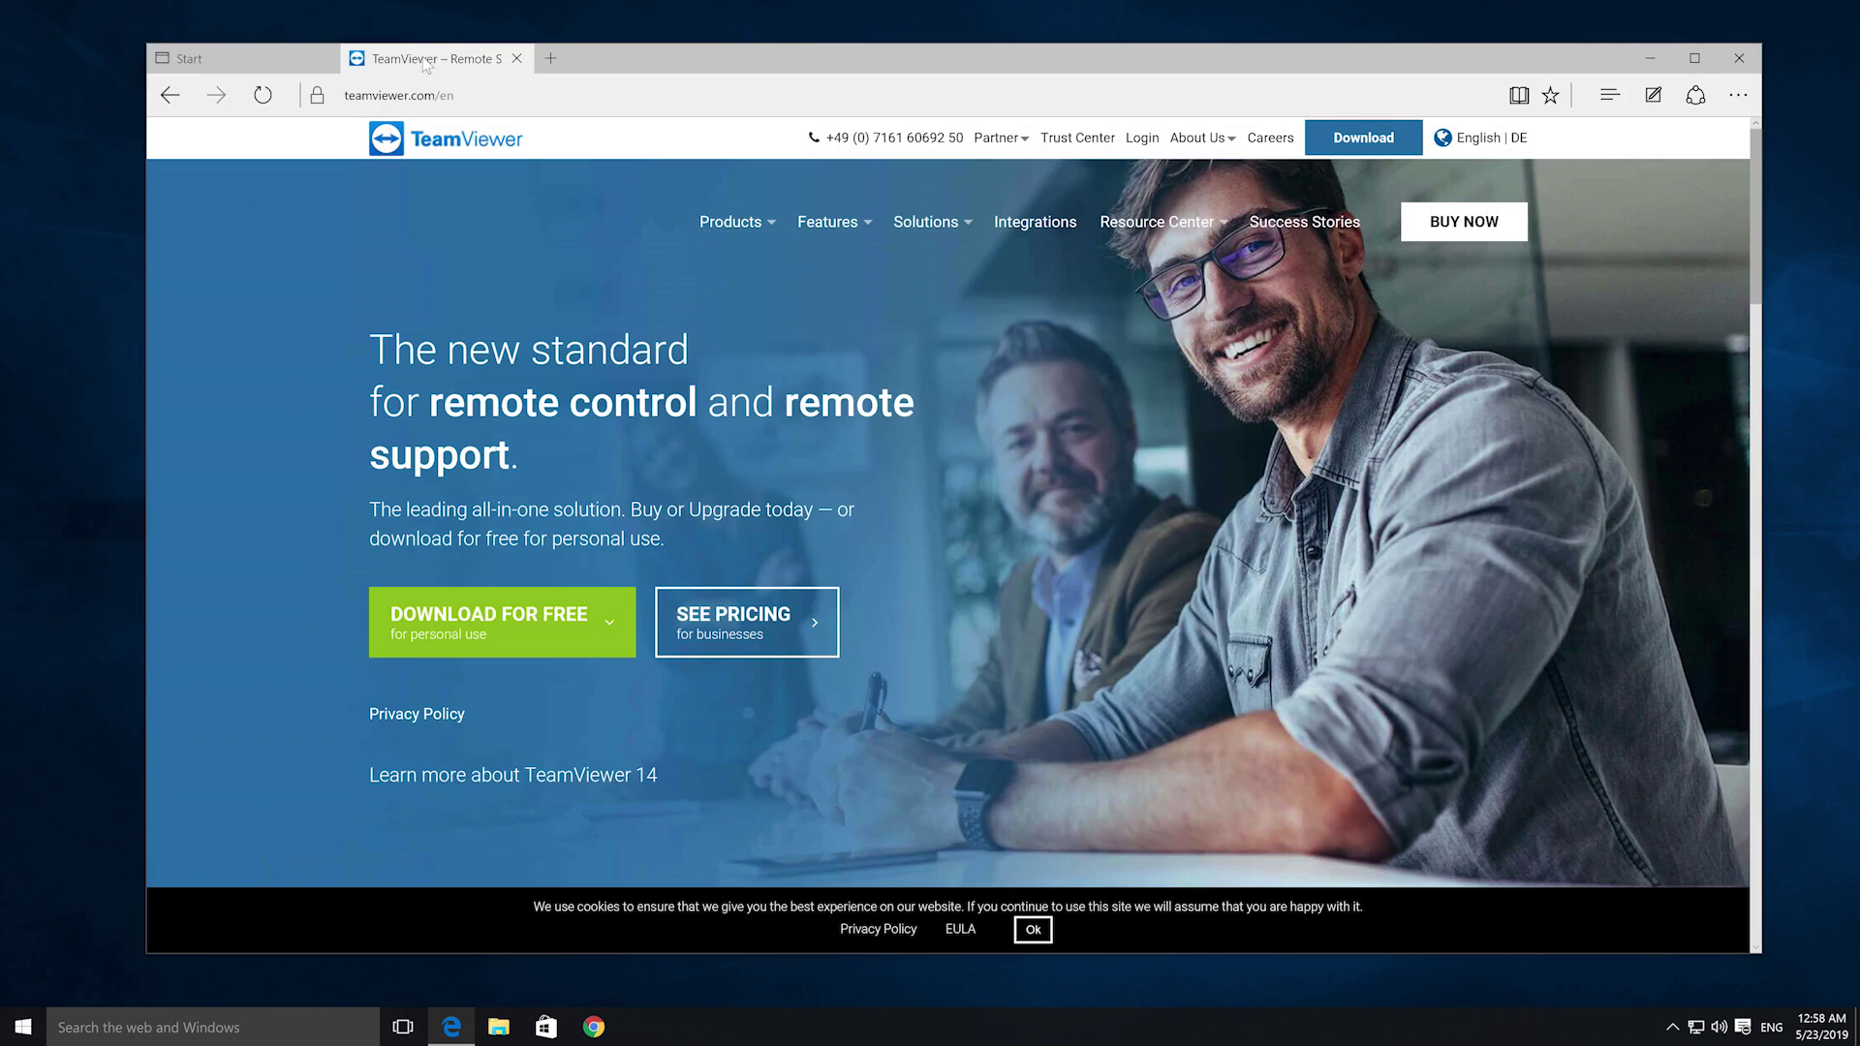
# - Download the free TeamViewer installer from teamviewer.com and run it
pyautogui.click(486, 596)
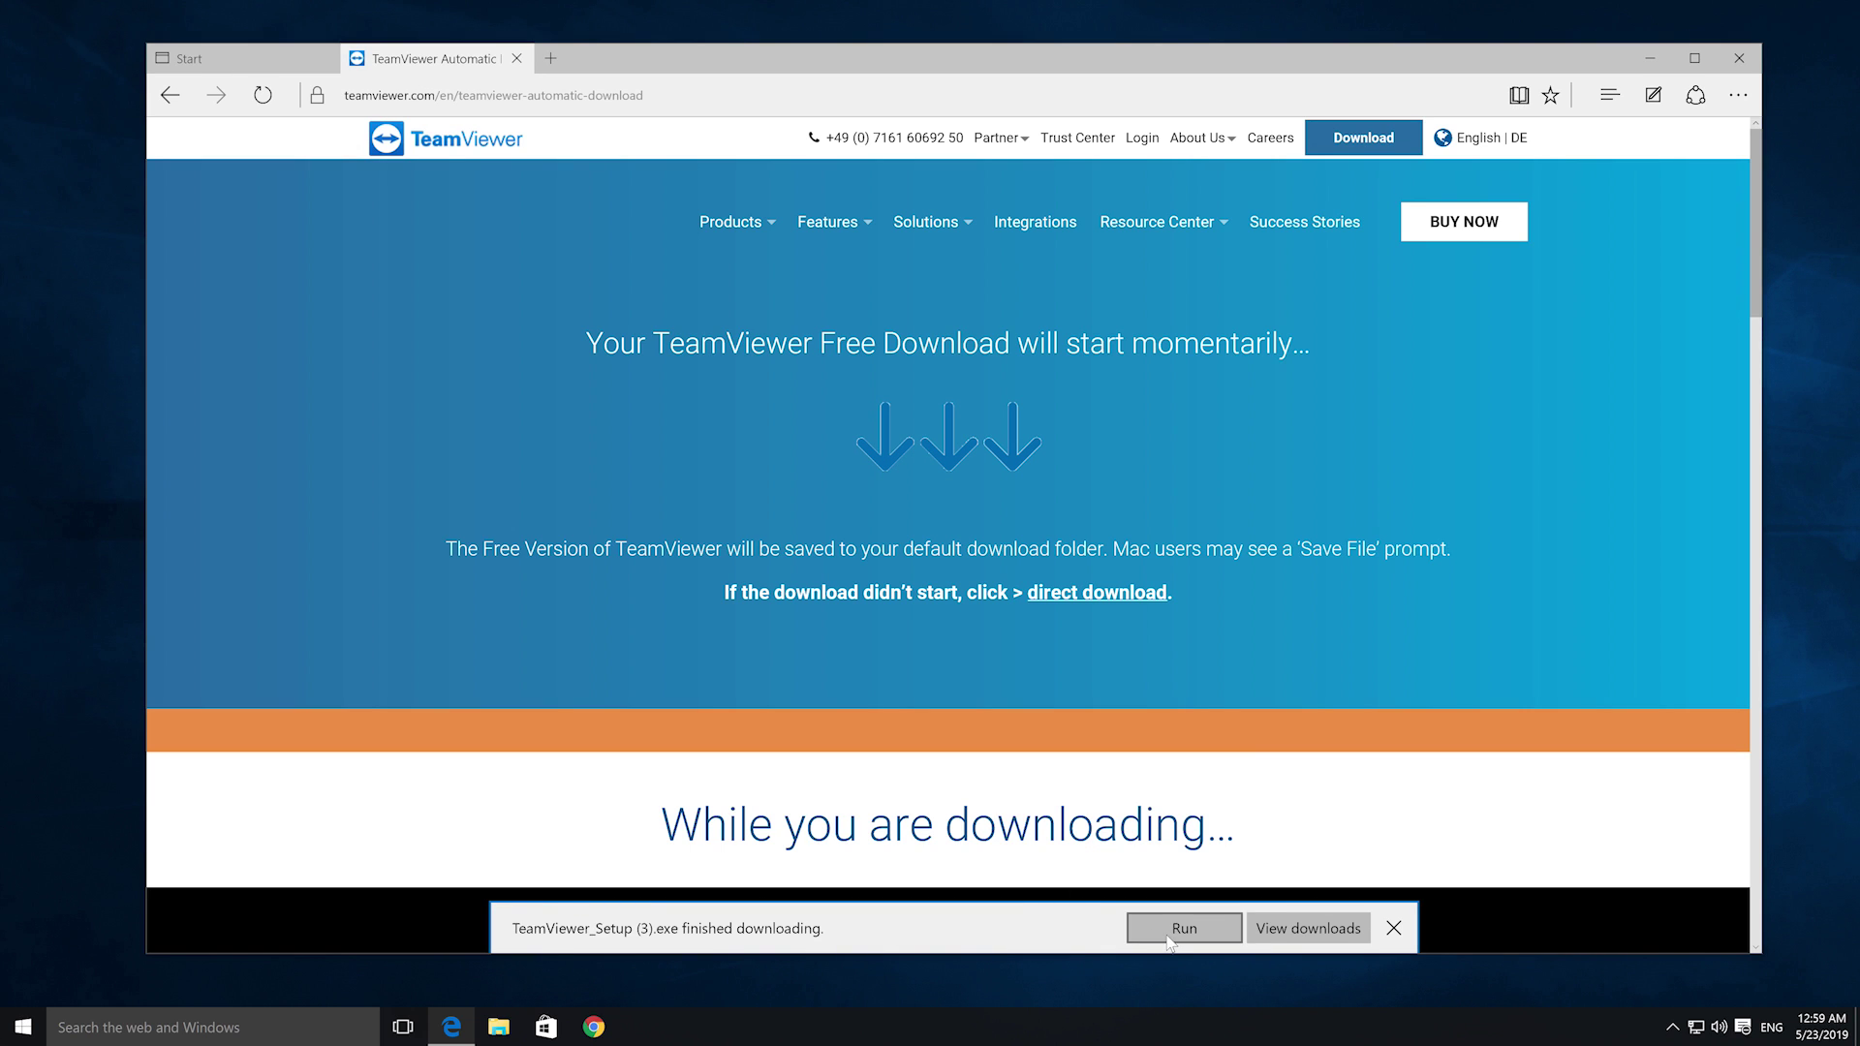
pyautogui.click(1168, 932)
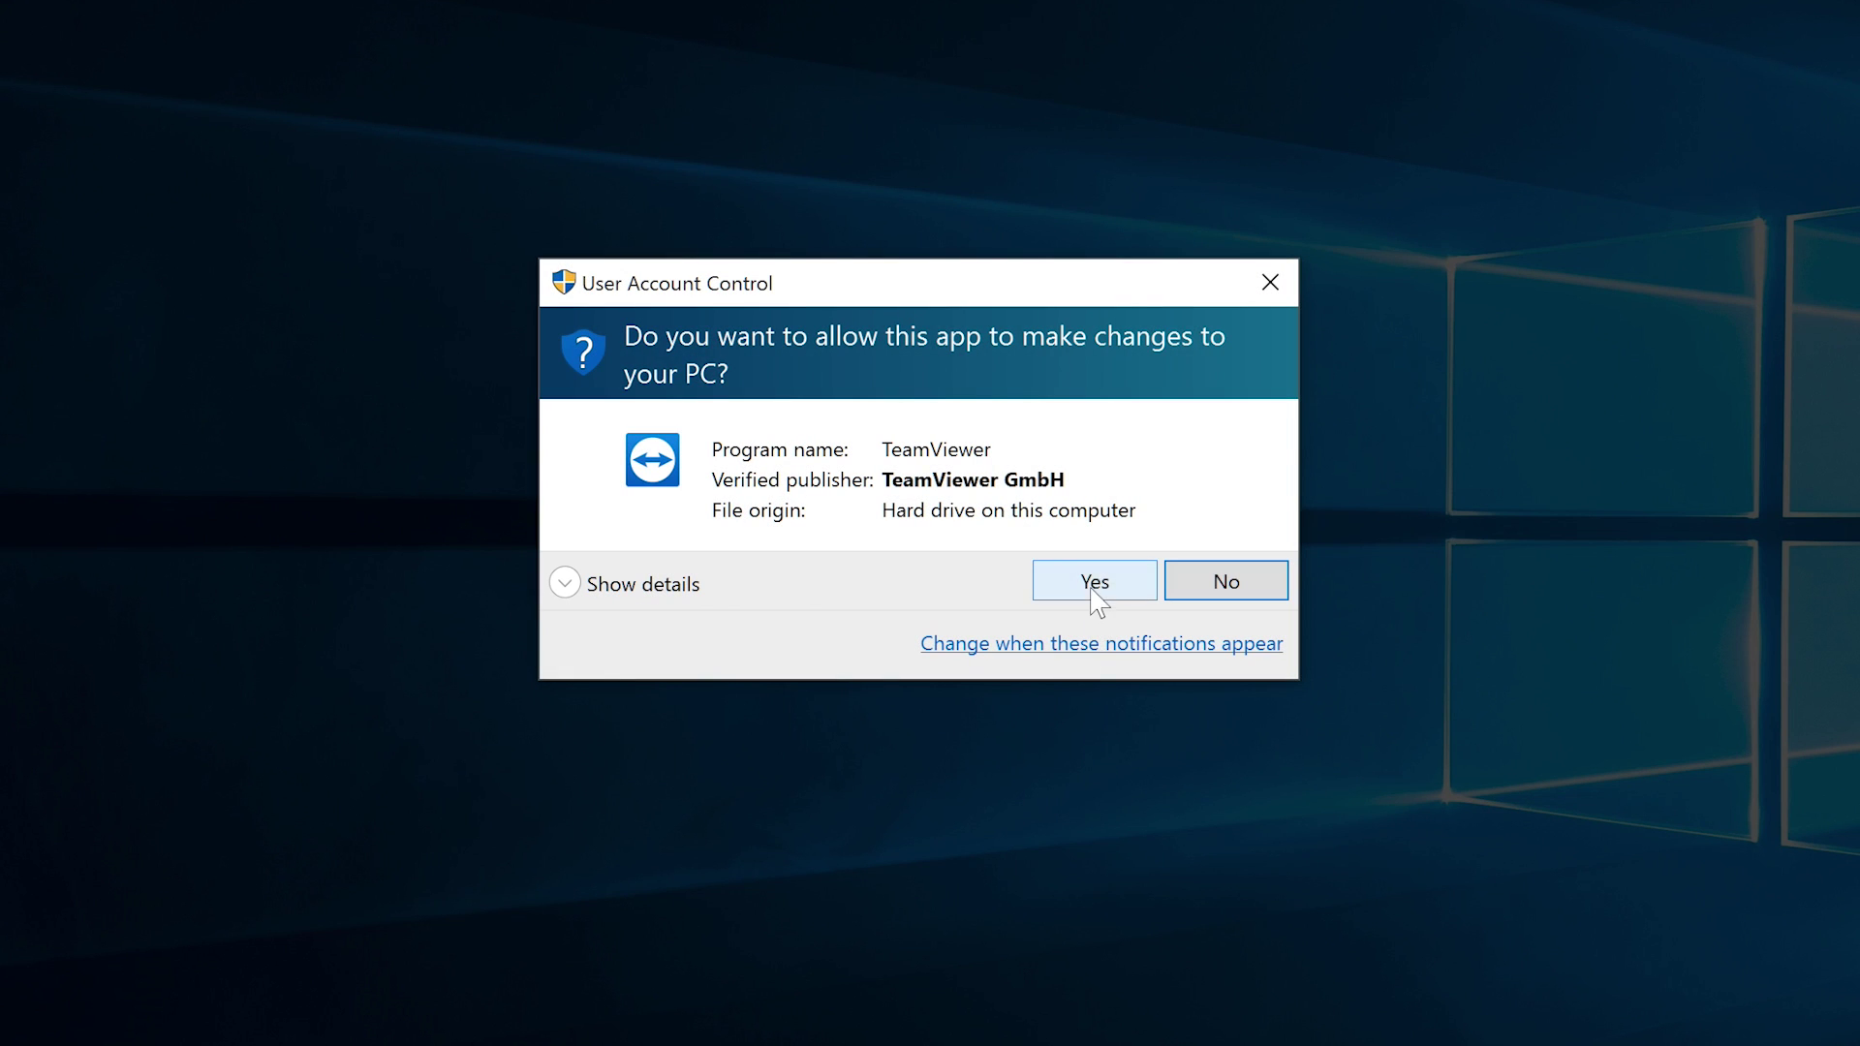
# - Allow the TeamViewer setup to make changes to the PC
pyautogui.click(1092, 589)
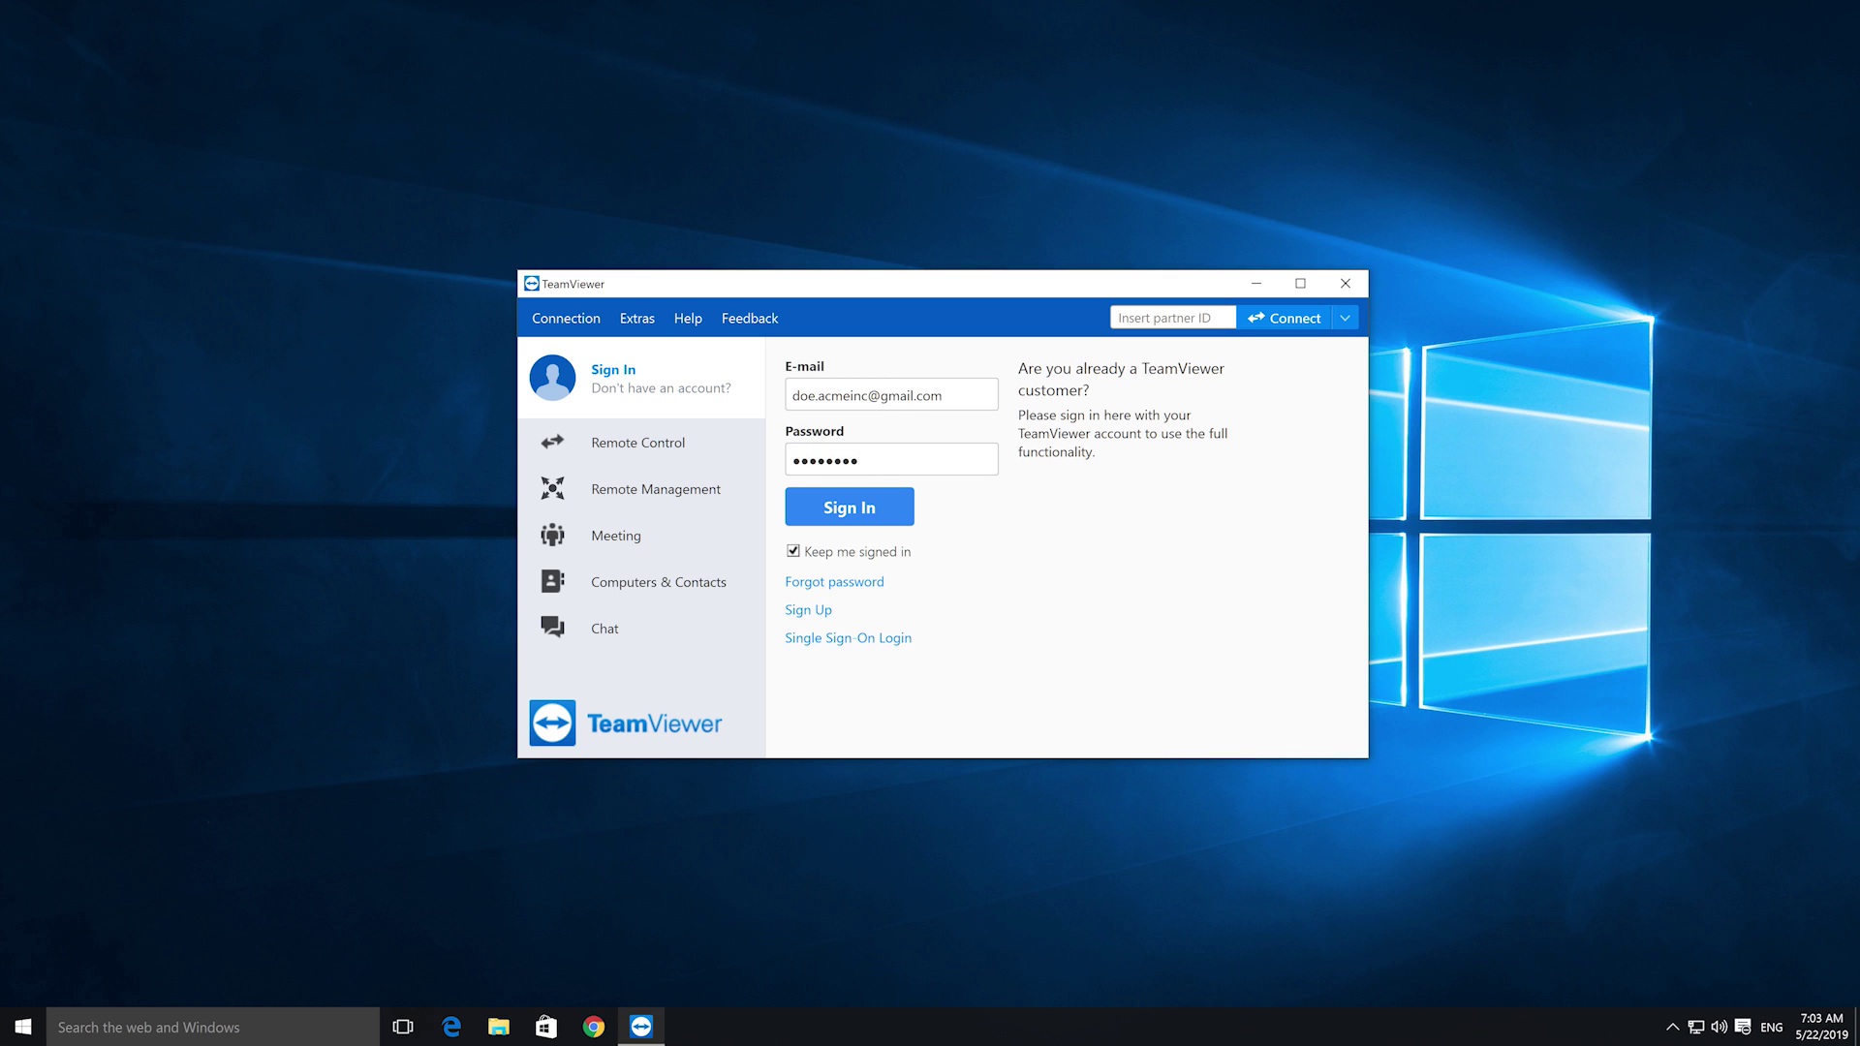
# - Sign in to the TeamViewer account from the desktop app
pyautogui.click(871, 505)
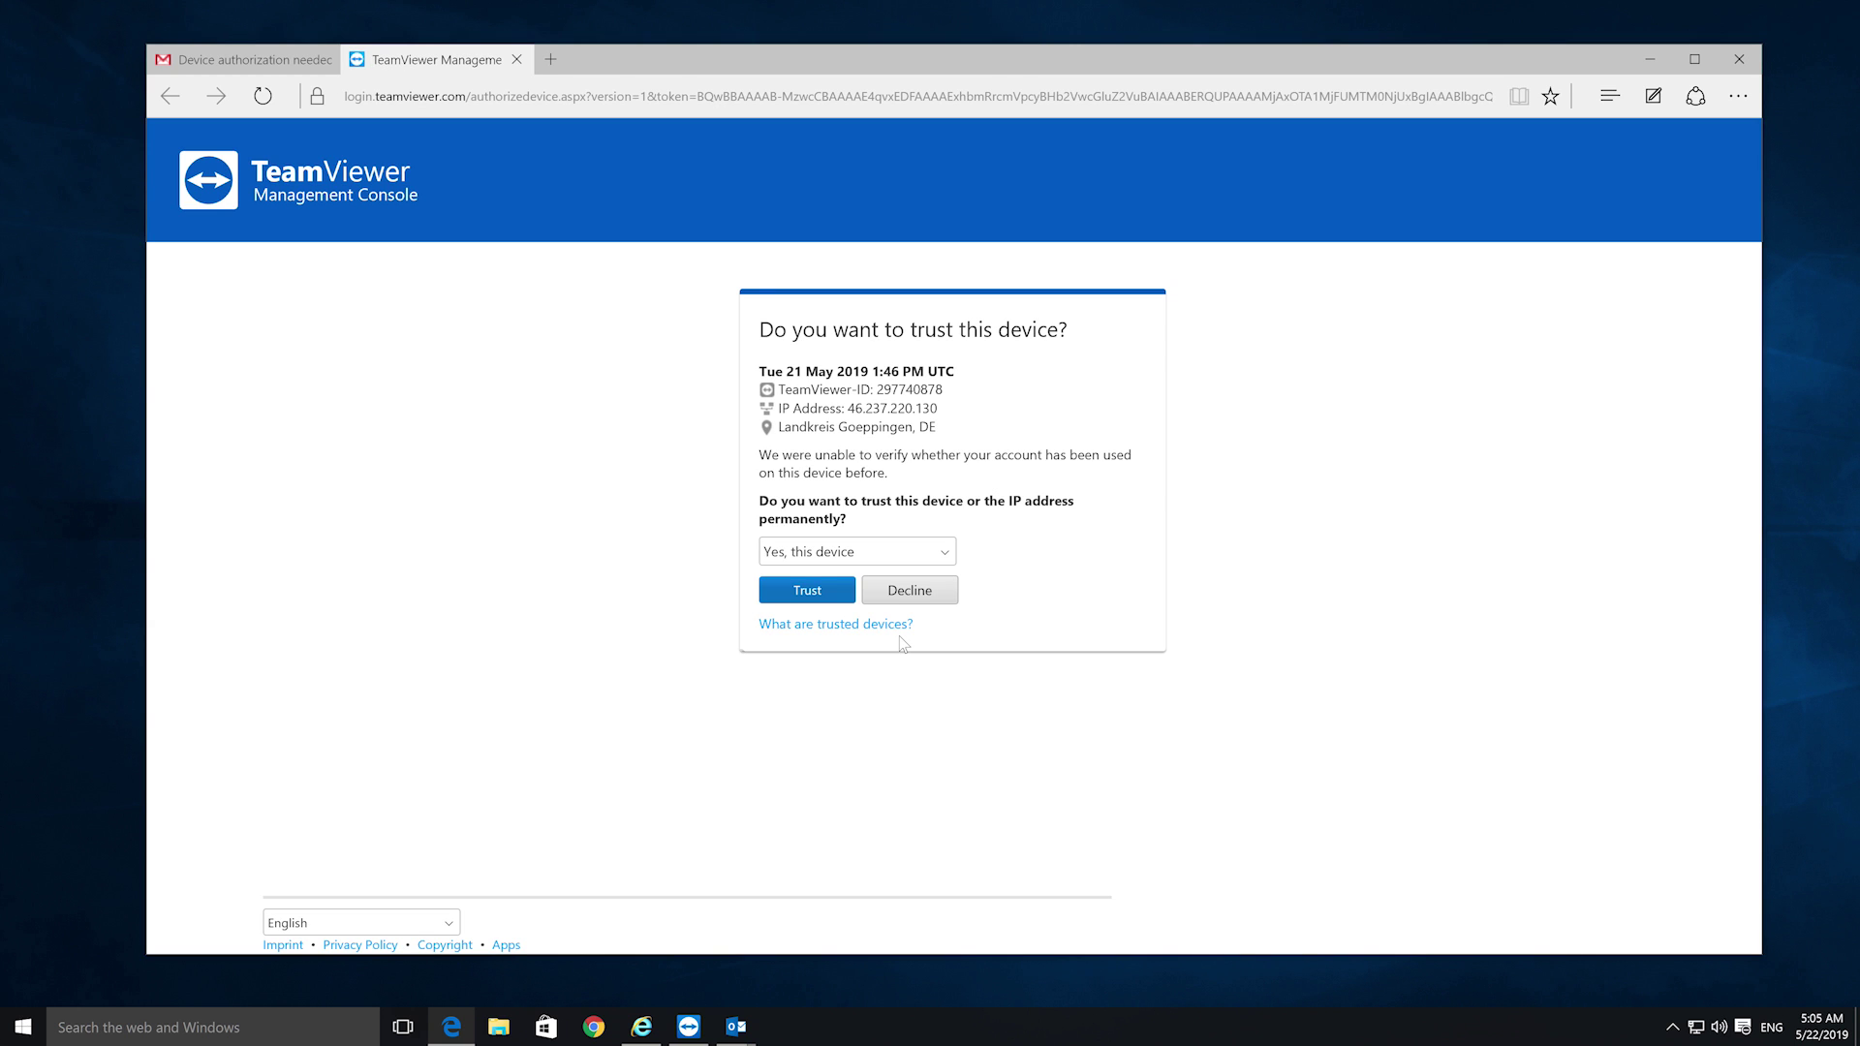
# - Confirm Trust for this device on the Management Console page
pyautogui.click(826, 592)
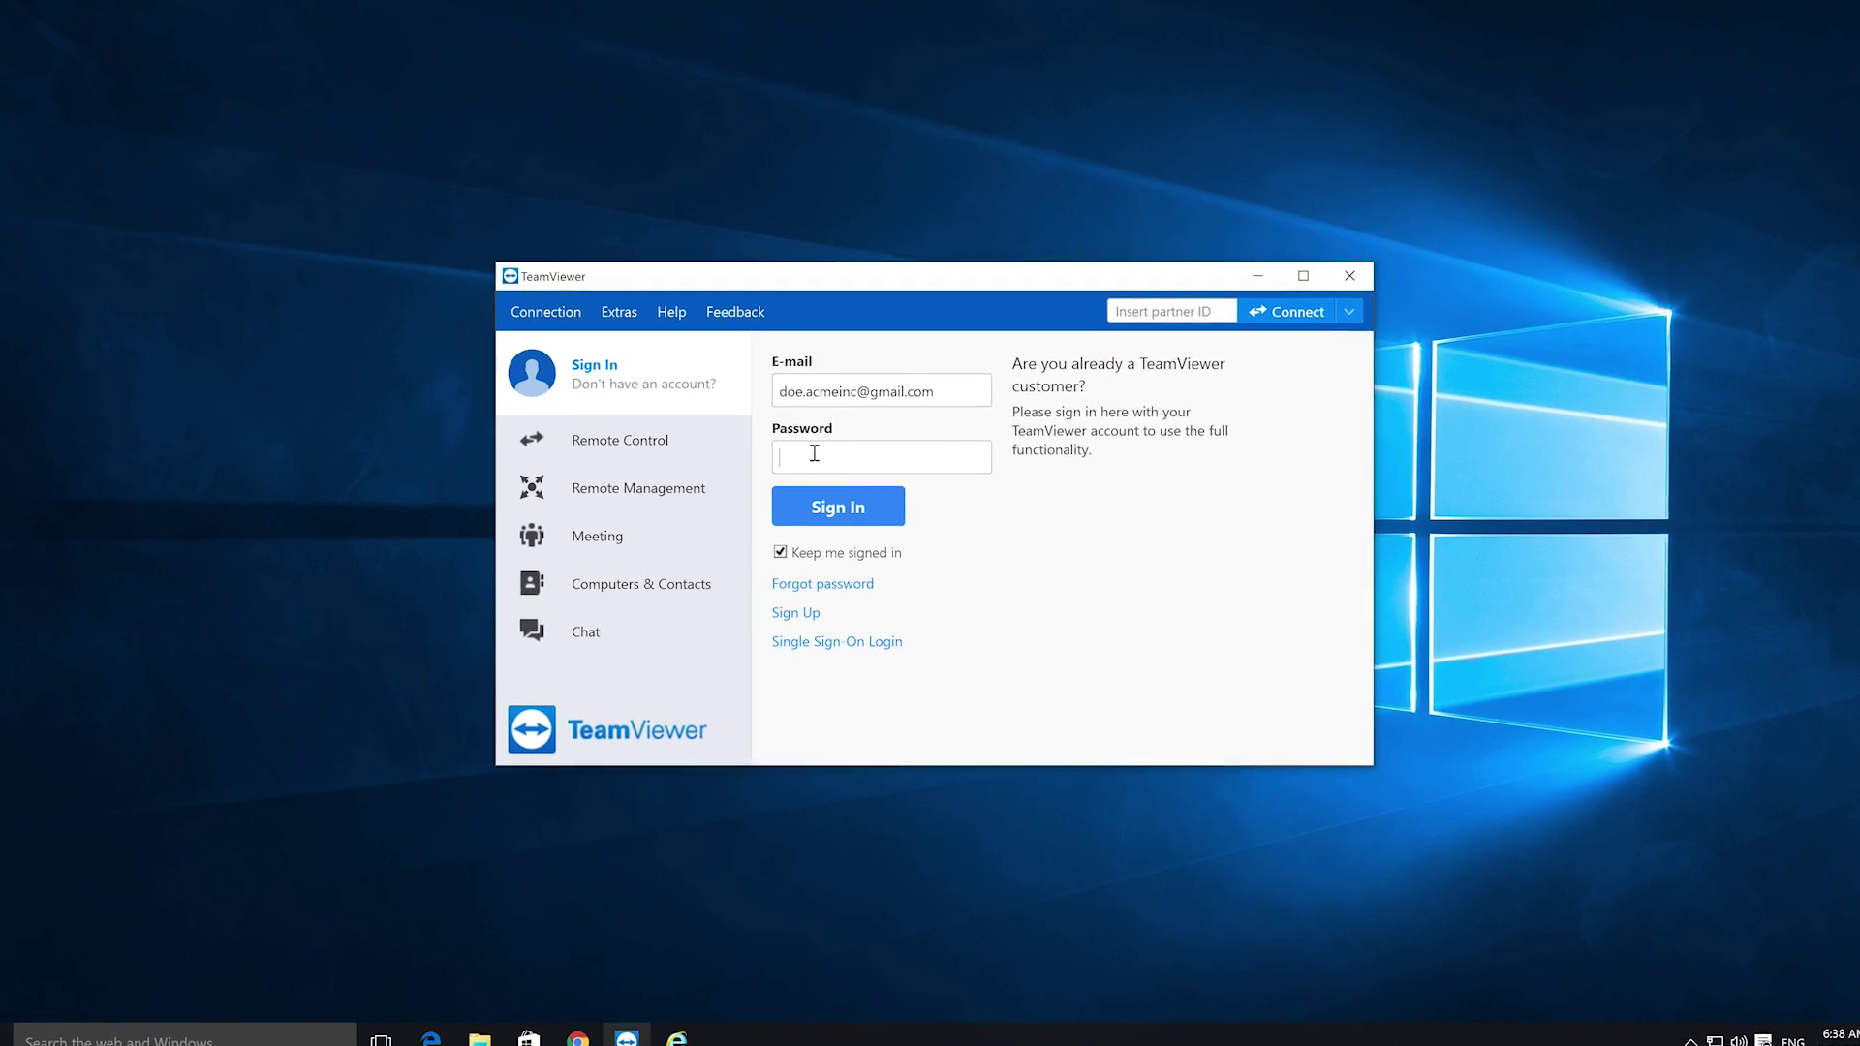
# - Sign in, then set and confirm a personal unattended-access password under Options > Security
pyautogui.write('********')
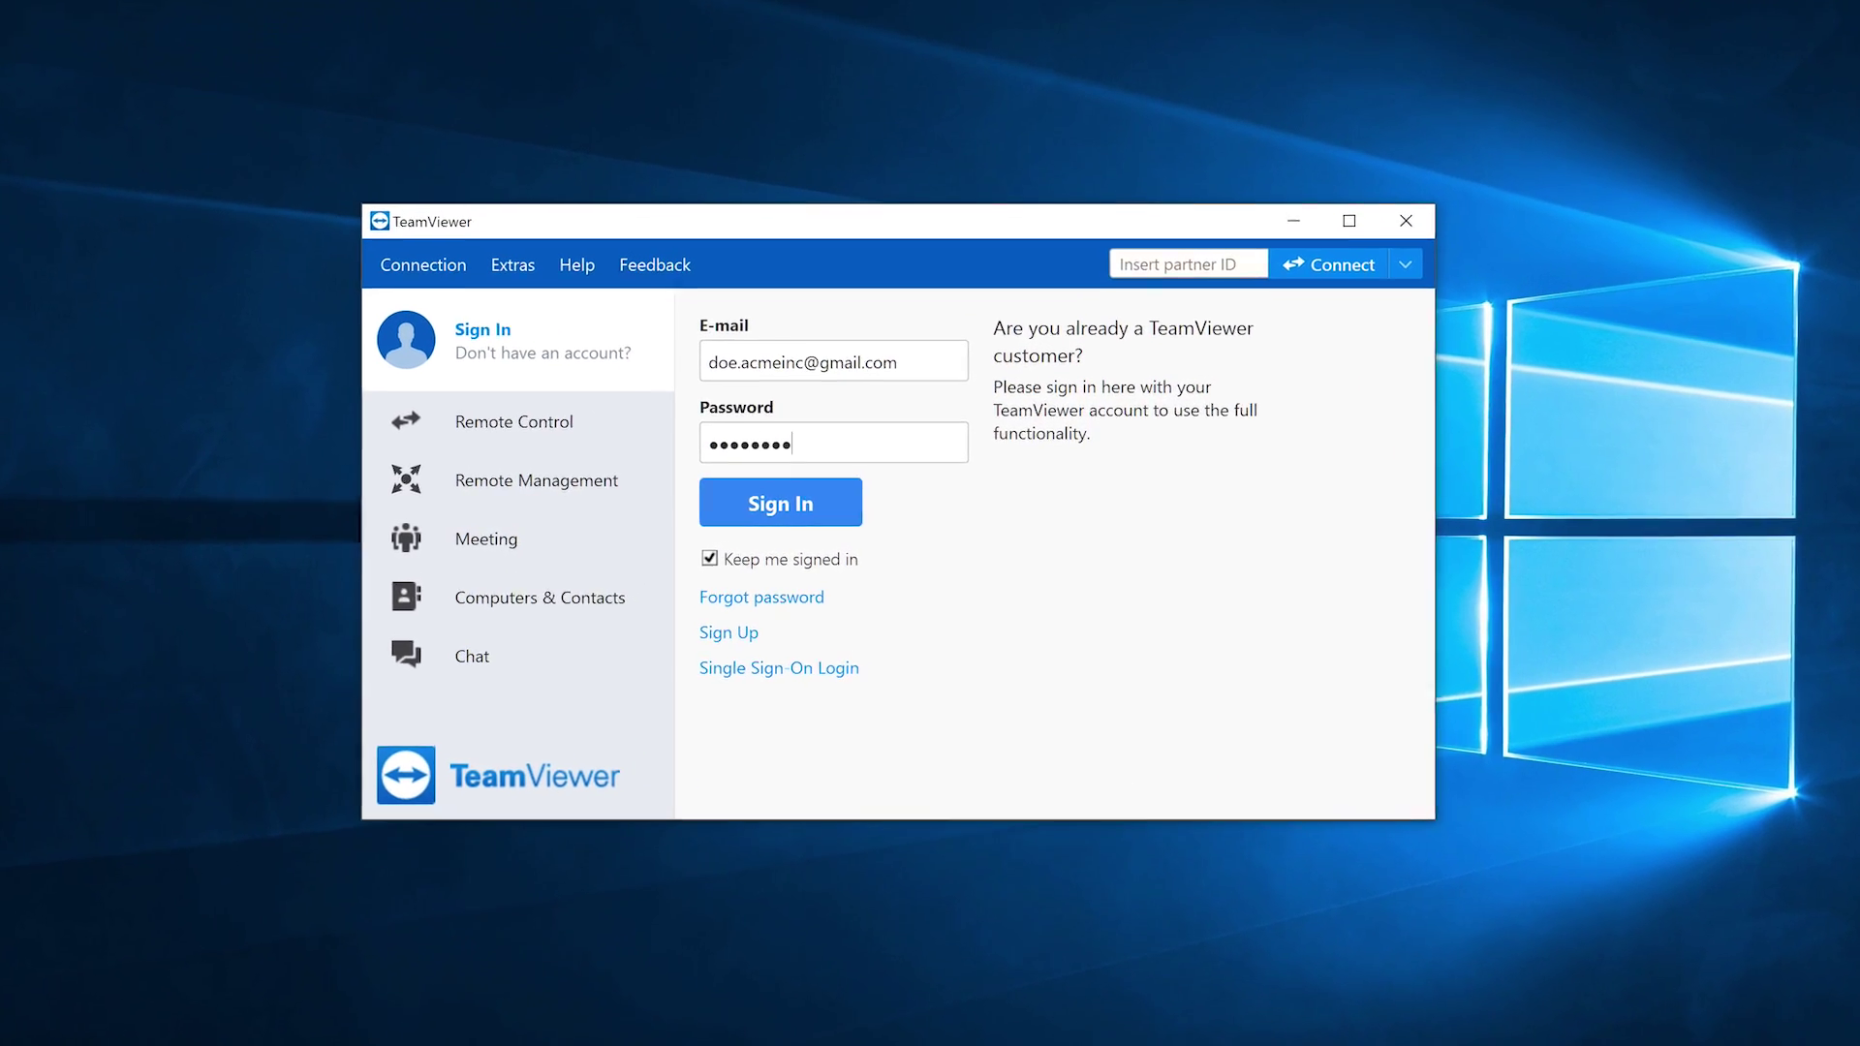
pyautogui.click(809, 502)
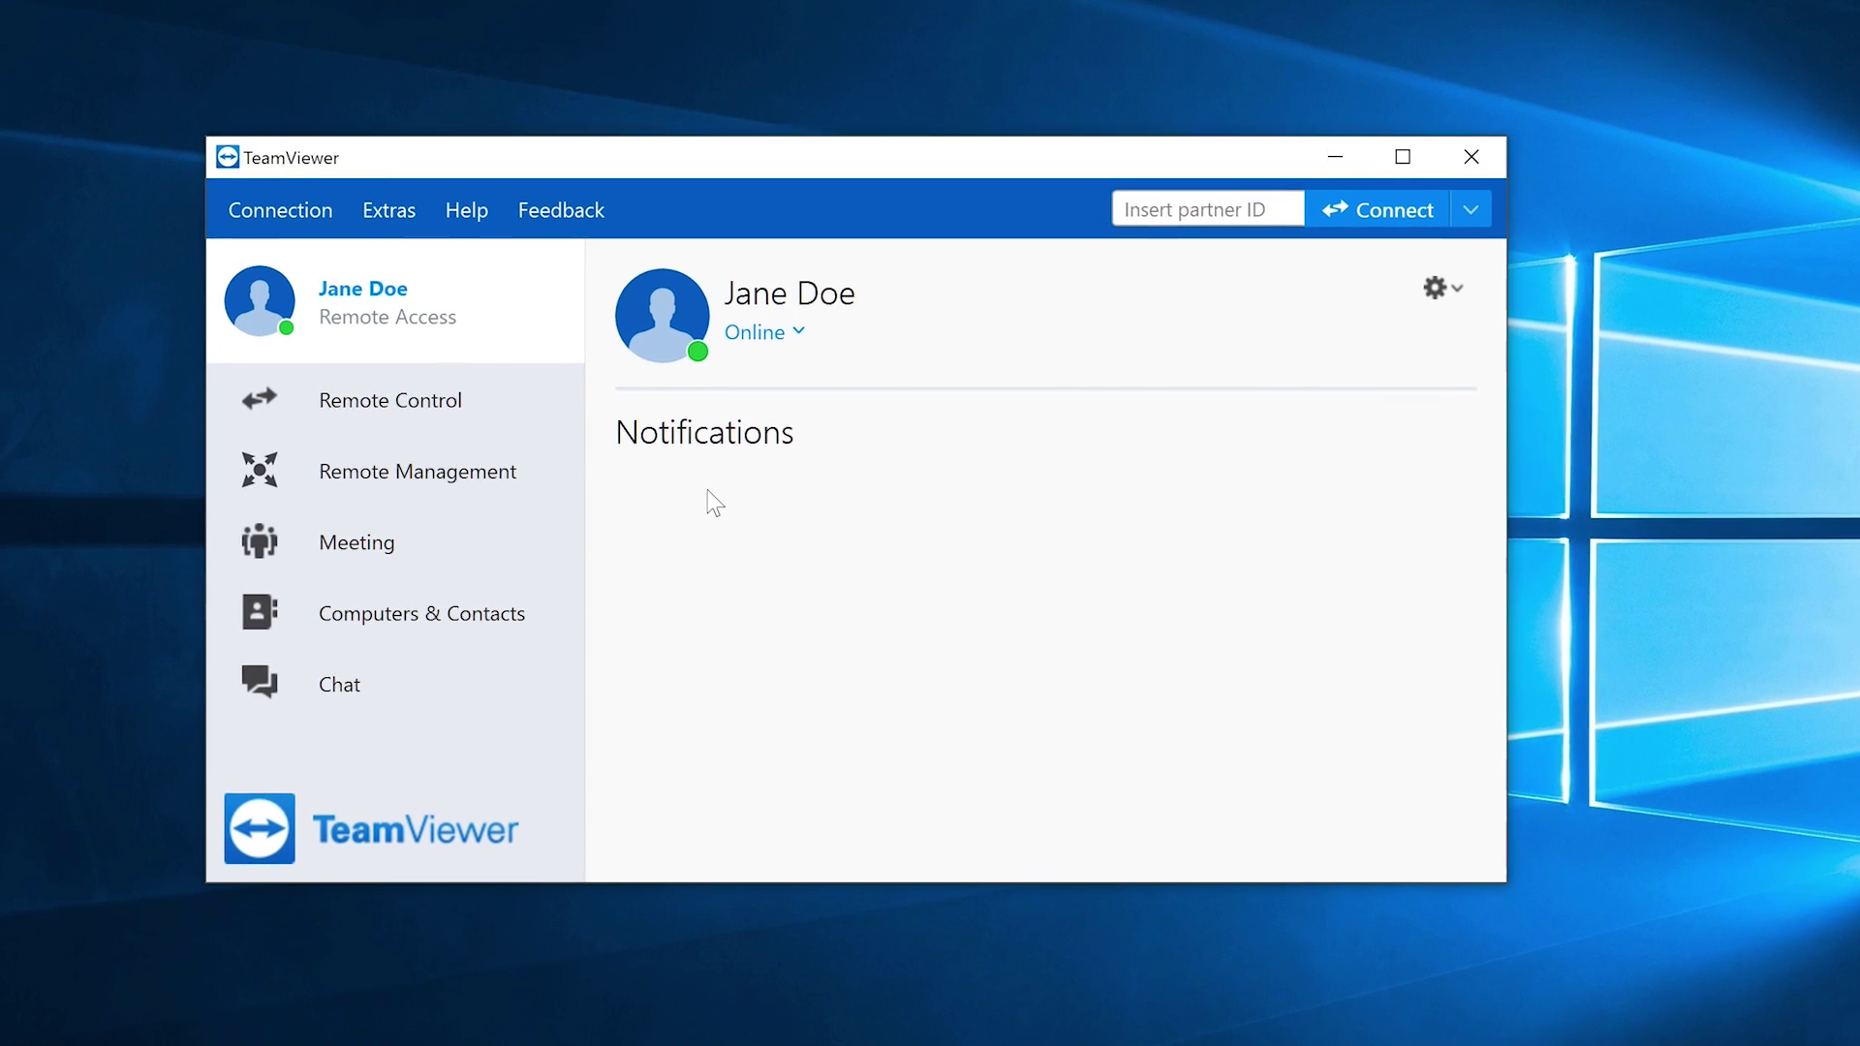
pyautogui.click(438, 244)
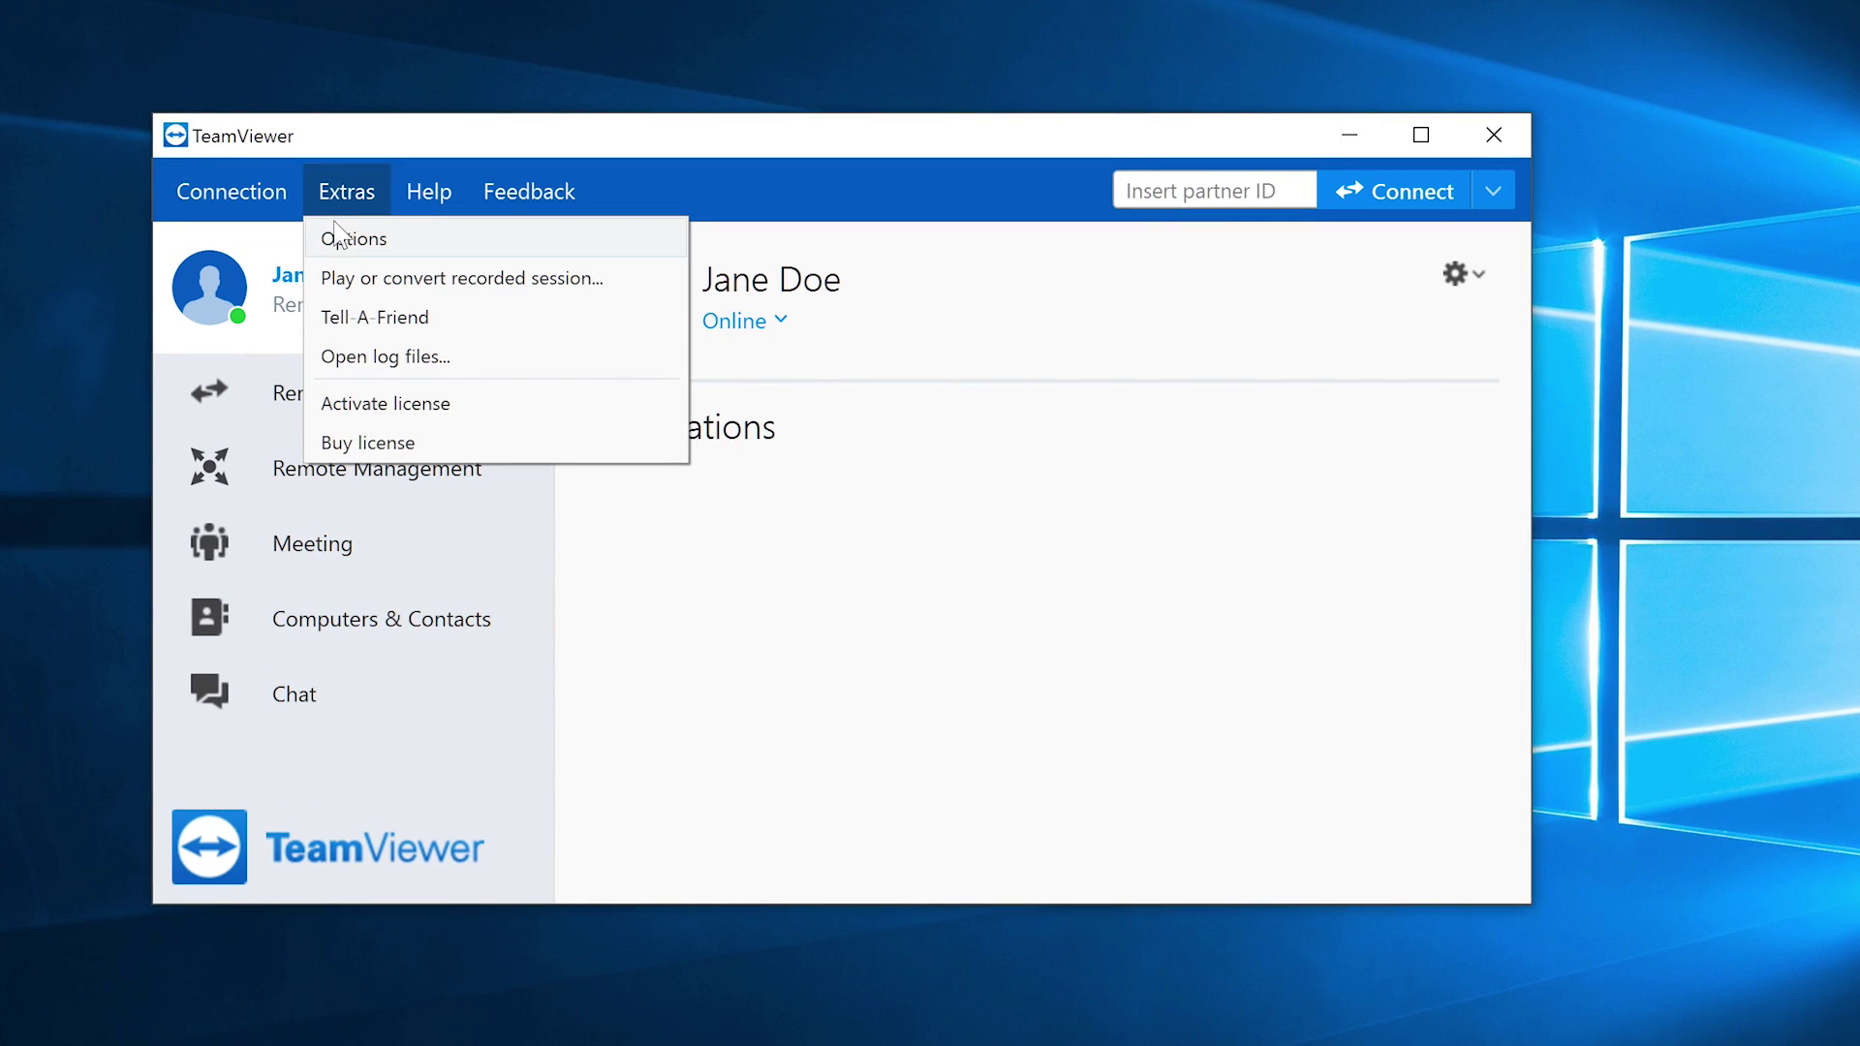
pyautogui.click(341, 239)
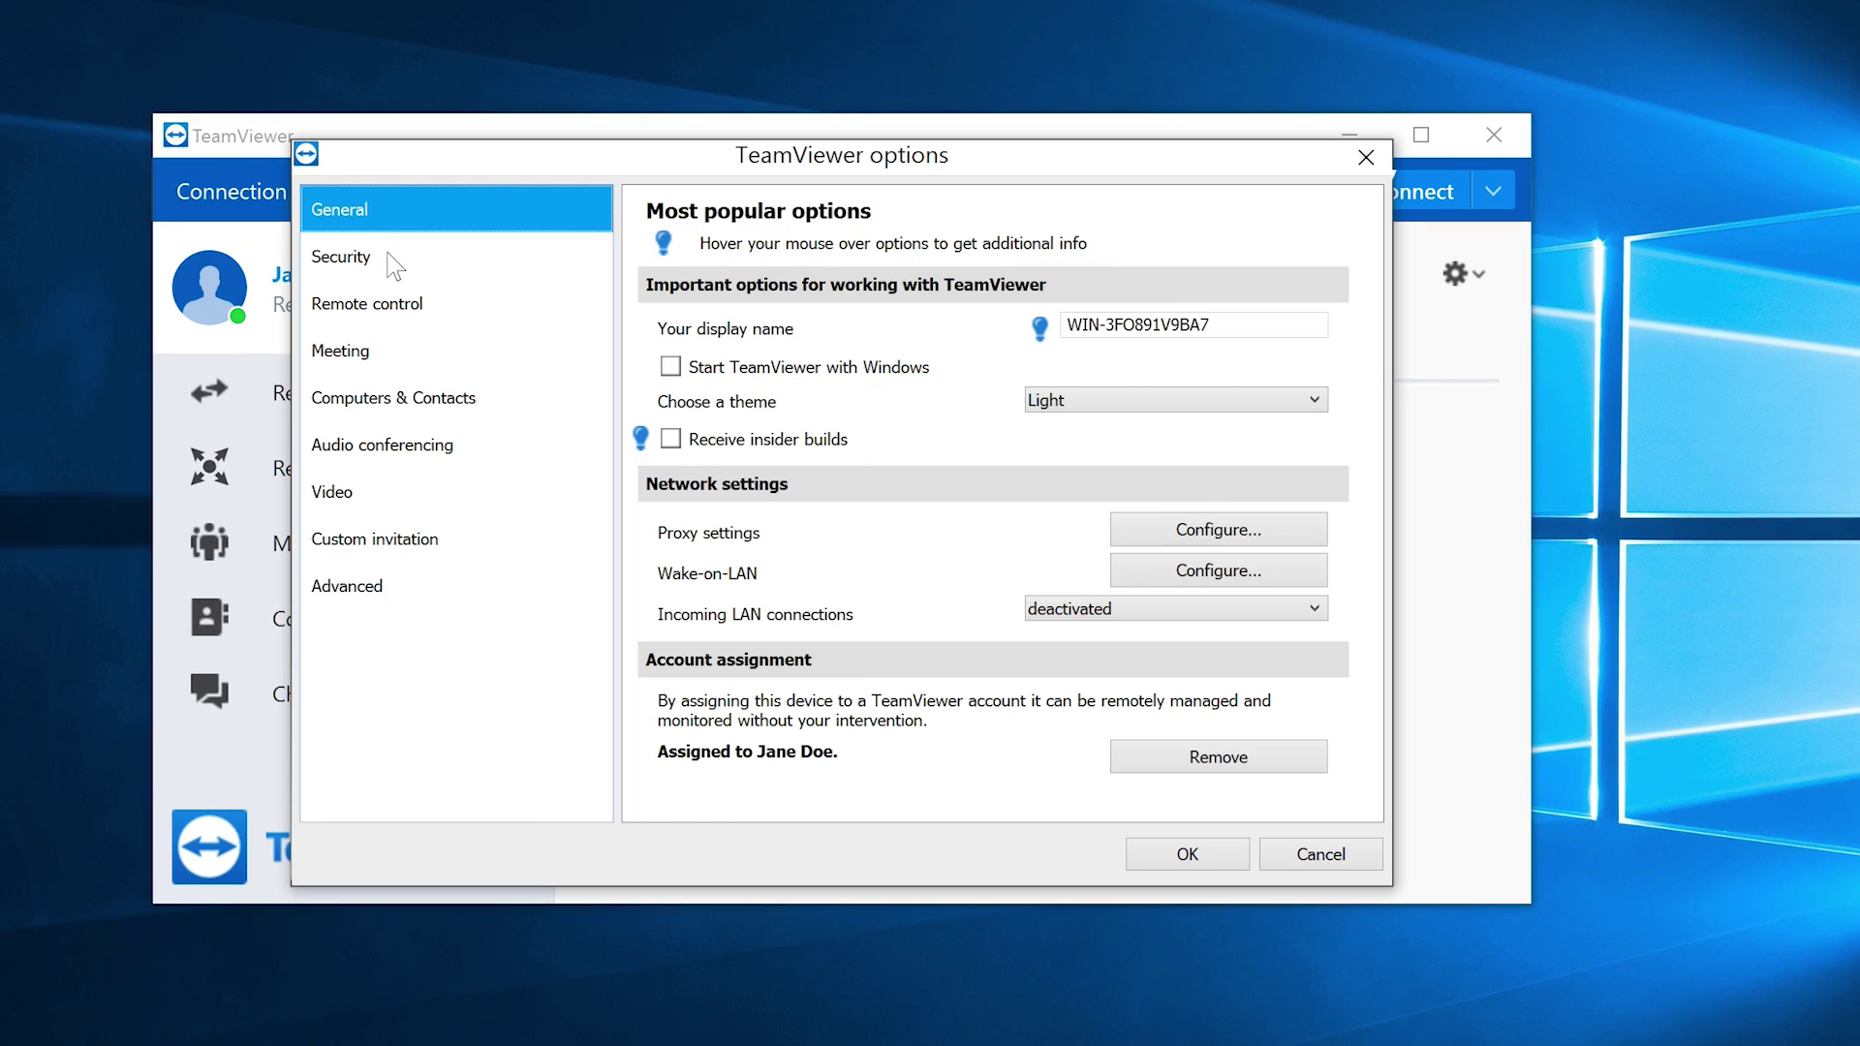
pyautogui.click(367, 258)
pyautogui.click(1128, 295)
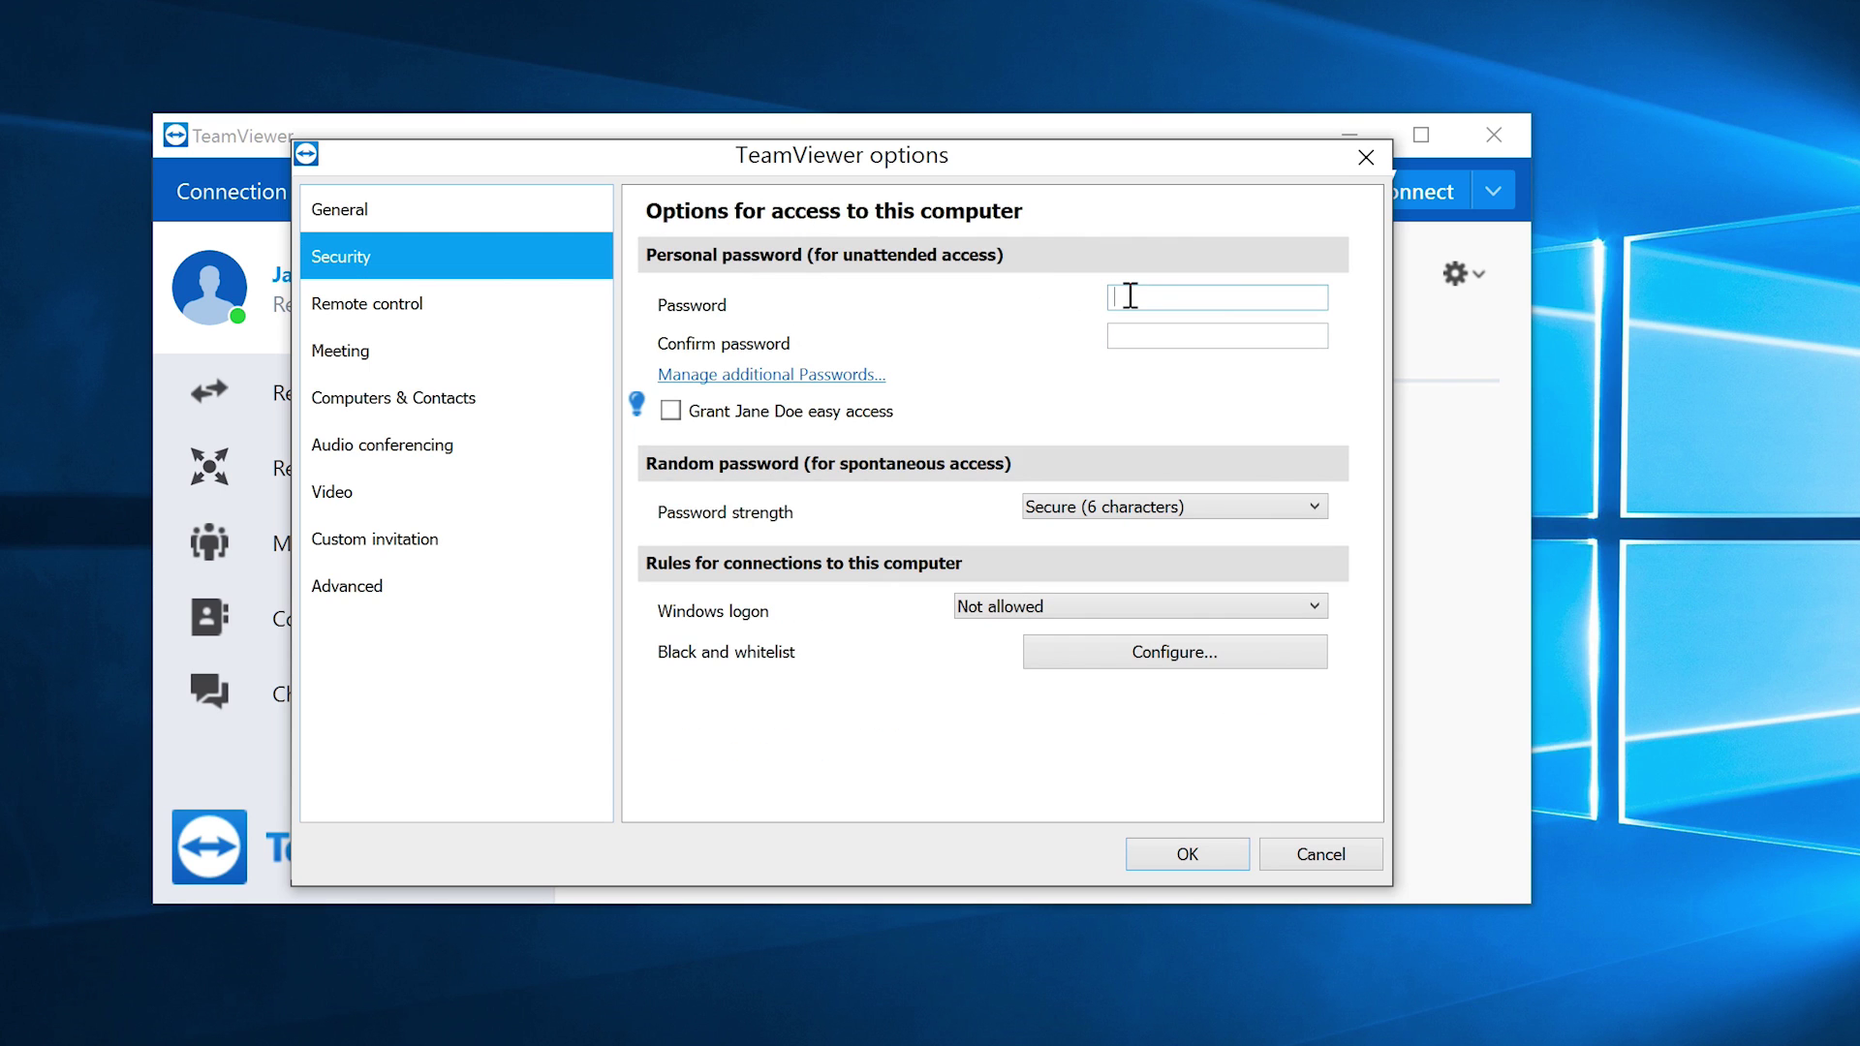
pyautogui.write('•')
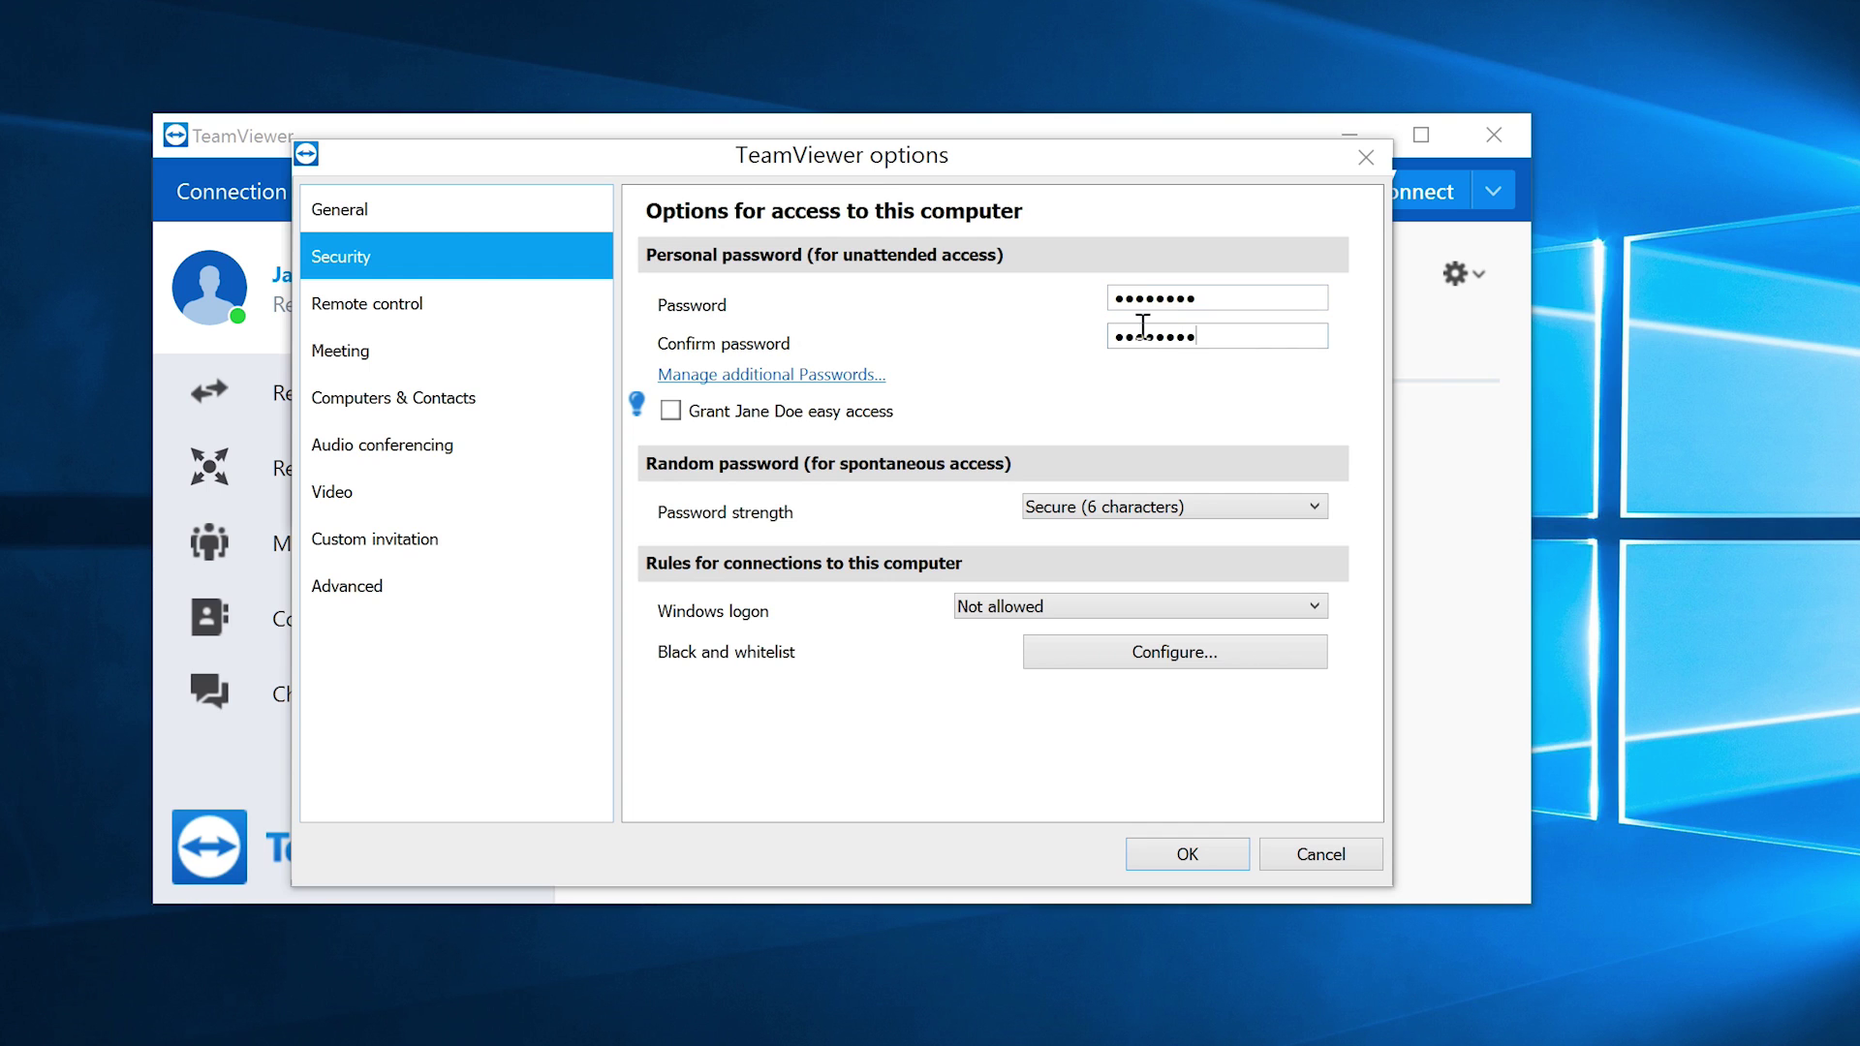
pyautogui.click(1188, 854)
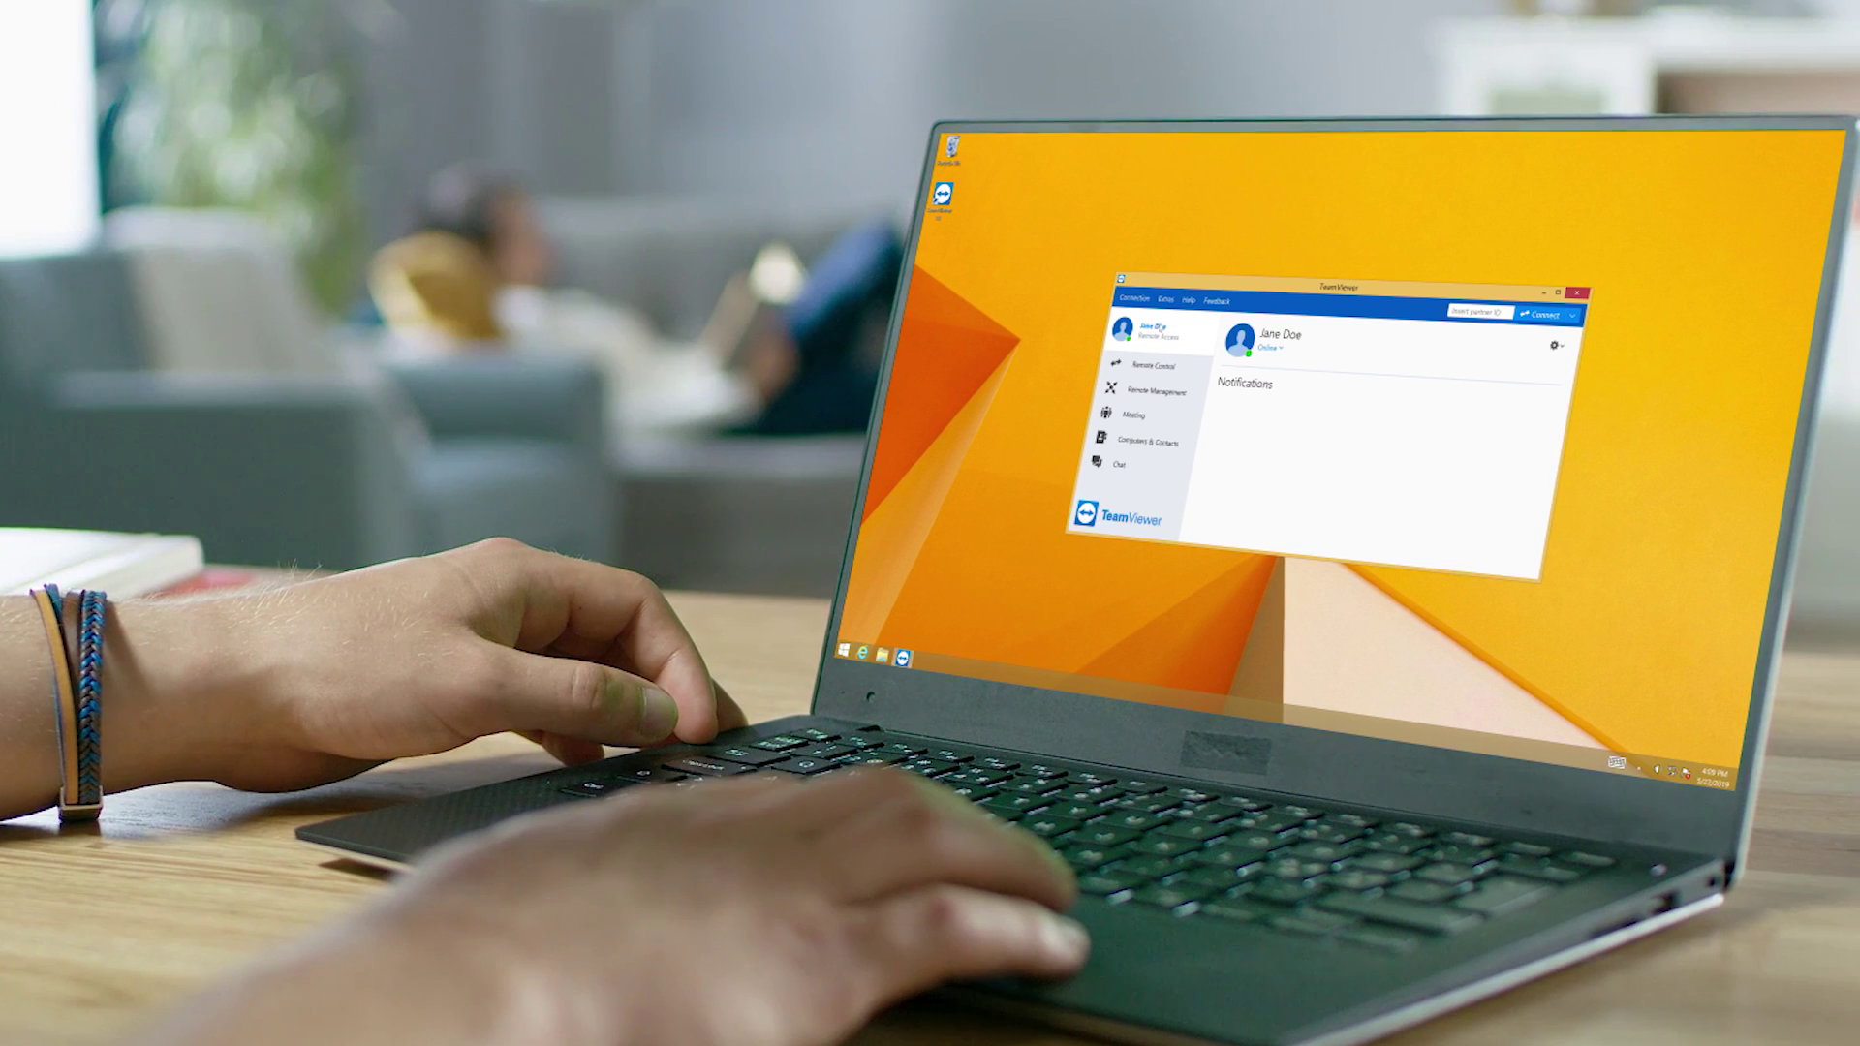
pyautogui.click(1123, 441)
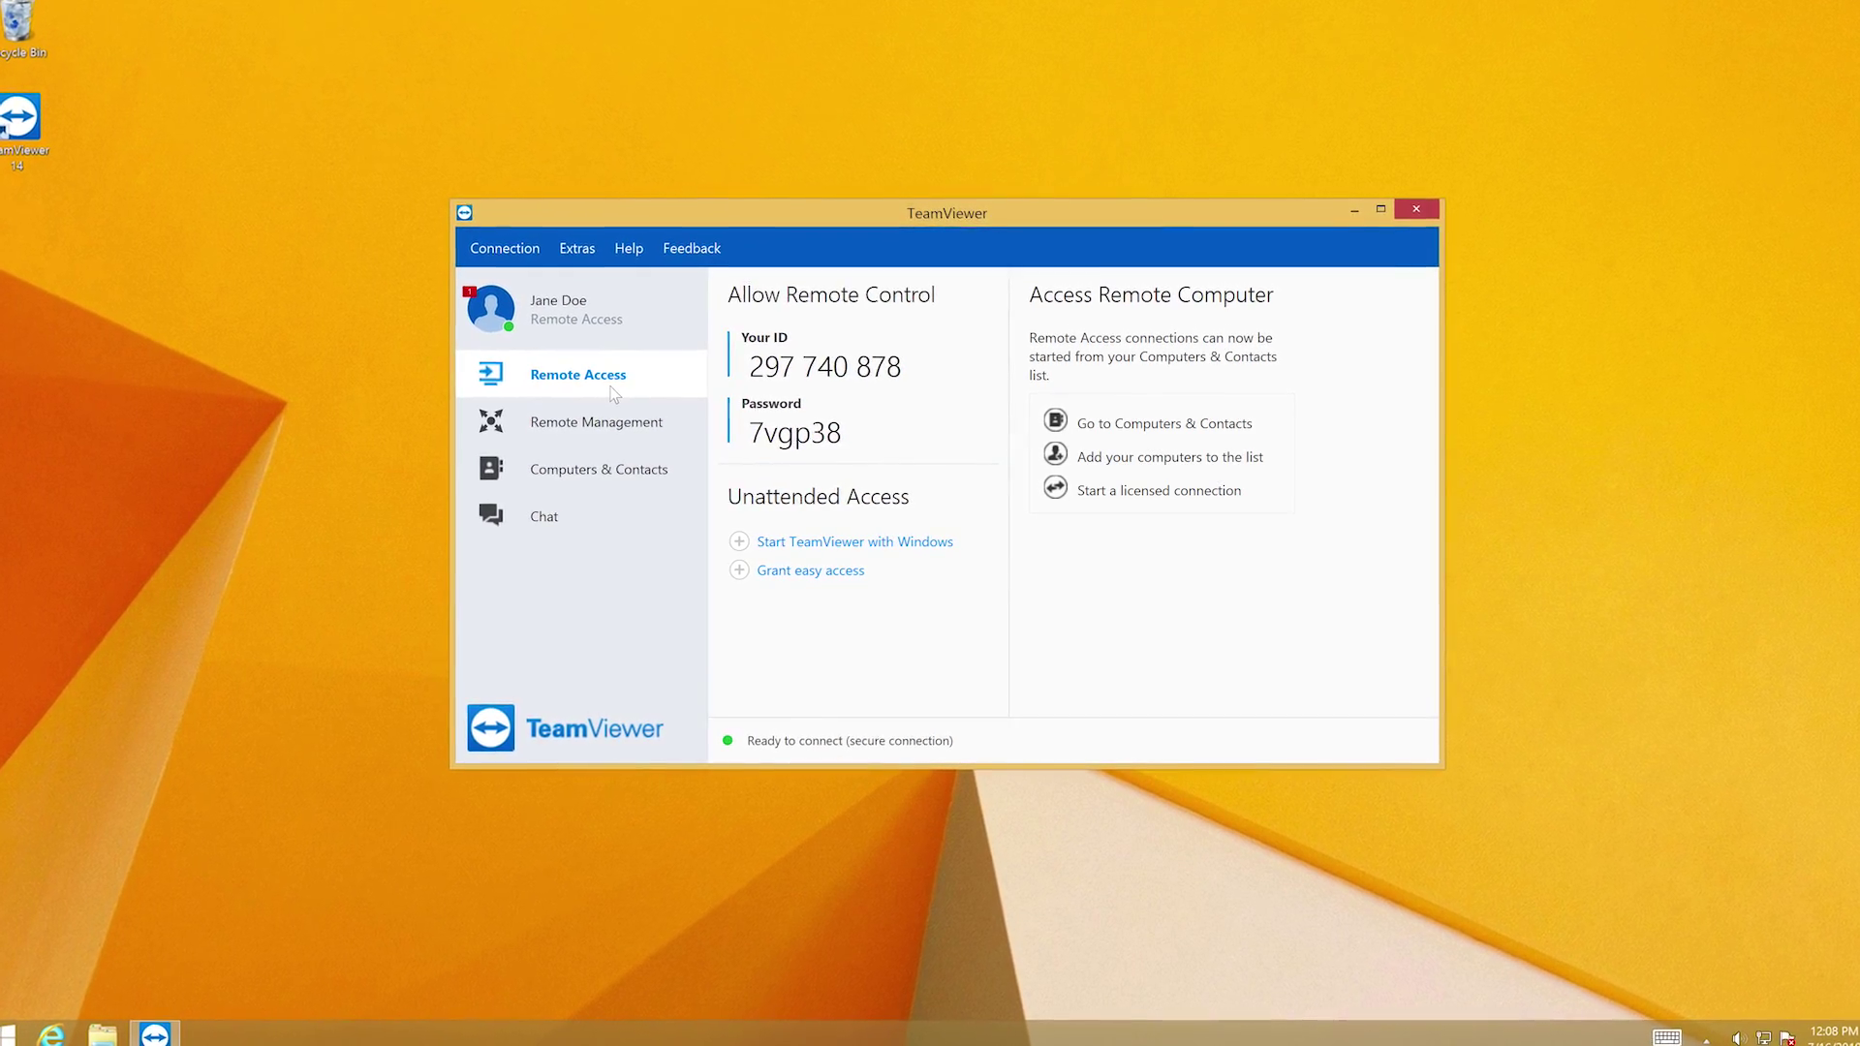
# - Add remote computer ID 123456789 with its password as 'Workstation 1' in My computers
pyautogui.click(597, 468)
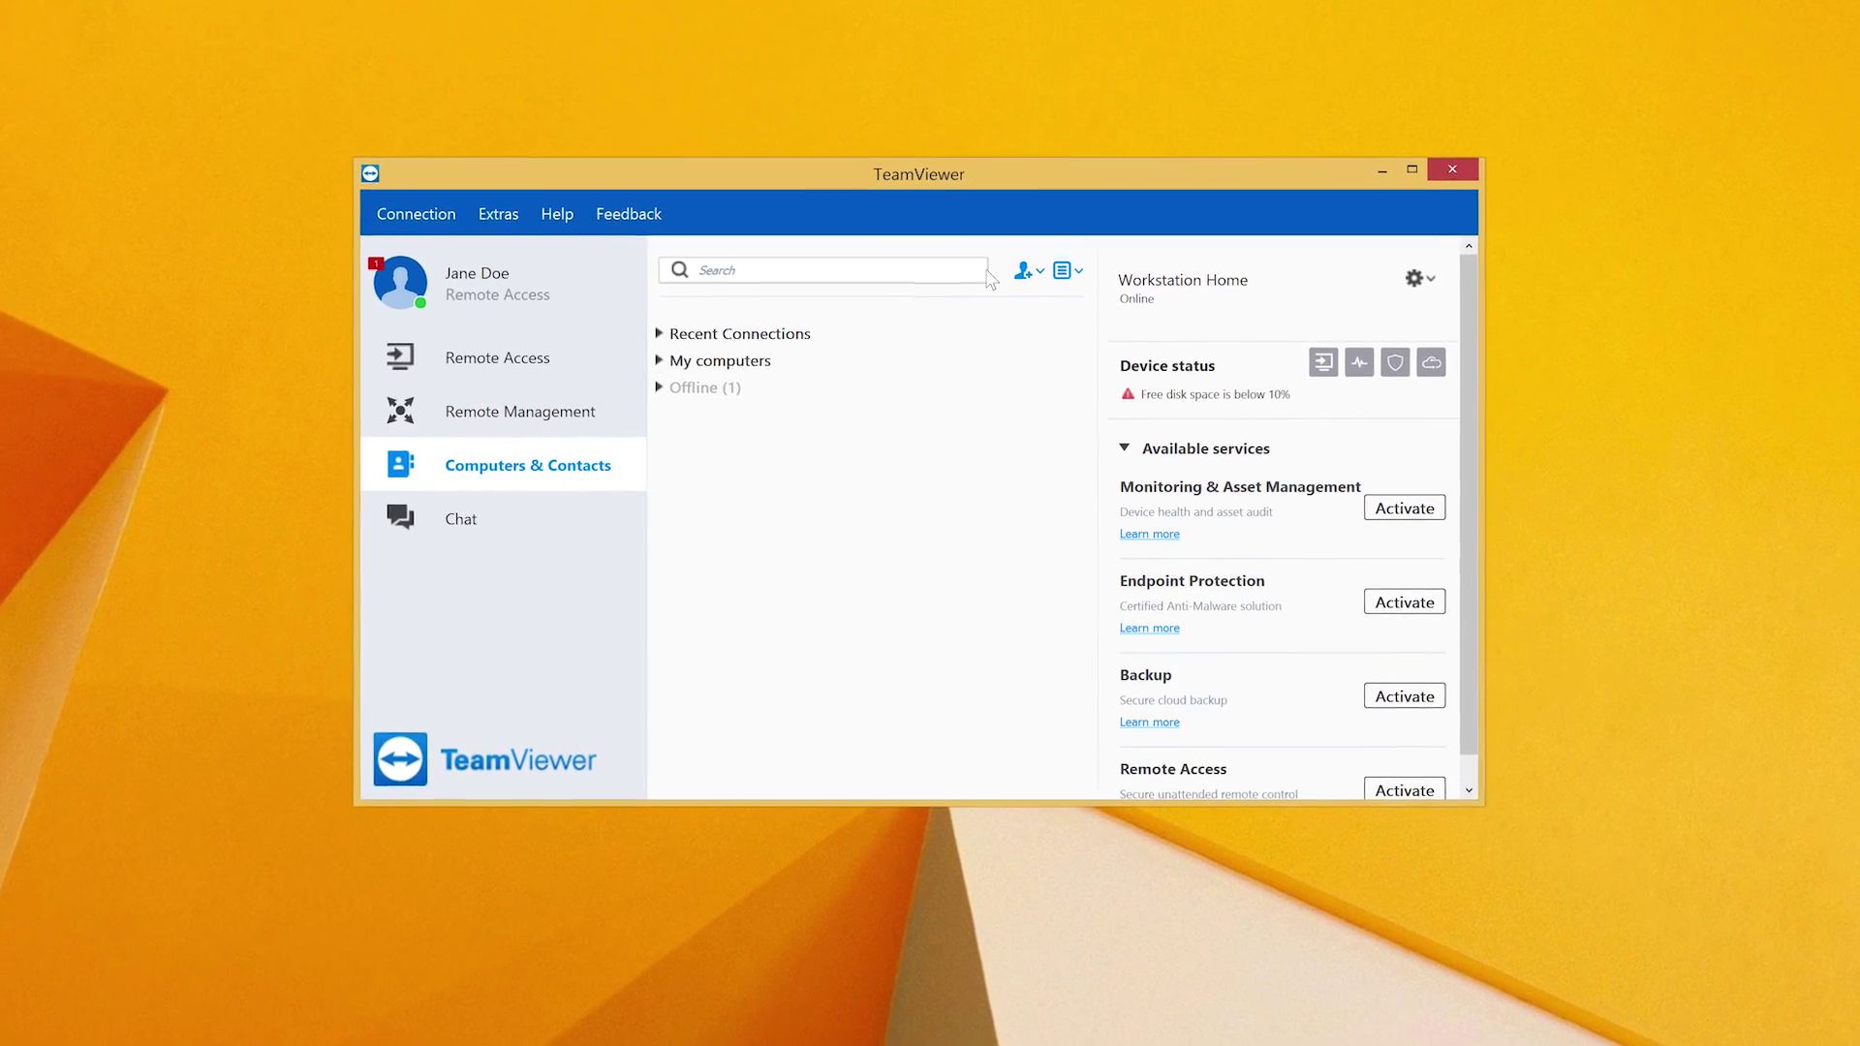
pyautogui.click(1017, 264)
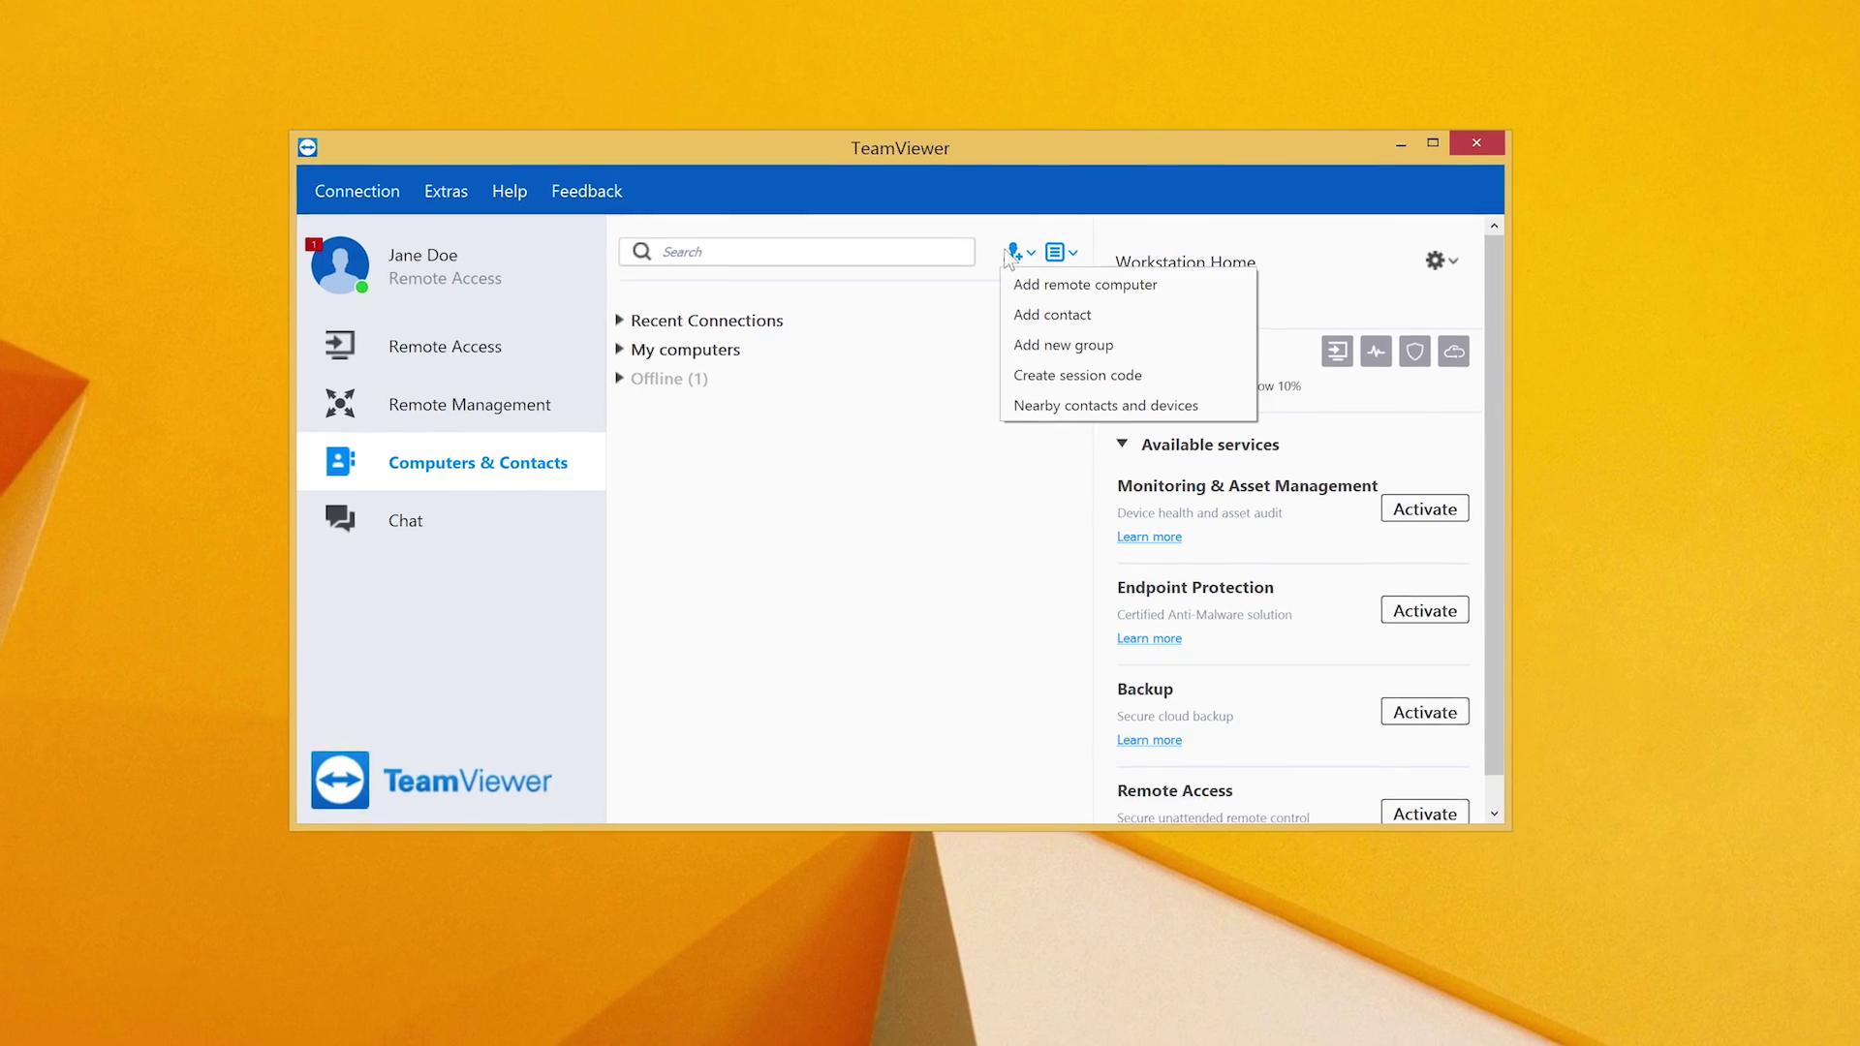
pyautogui.click(1047, 300)
pyautogui.write('123456')
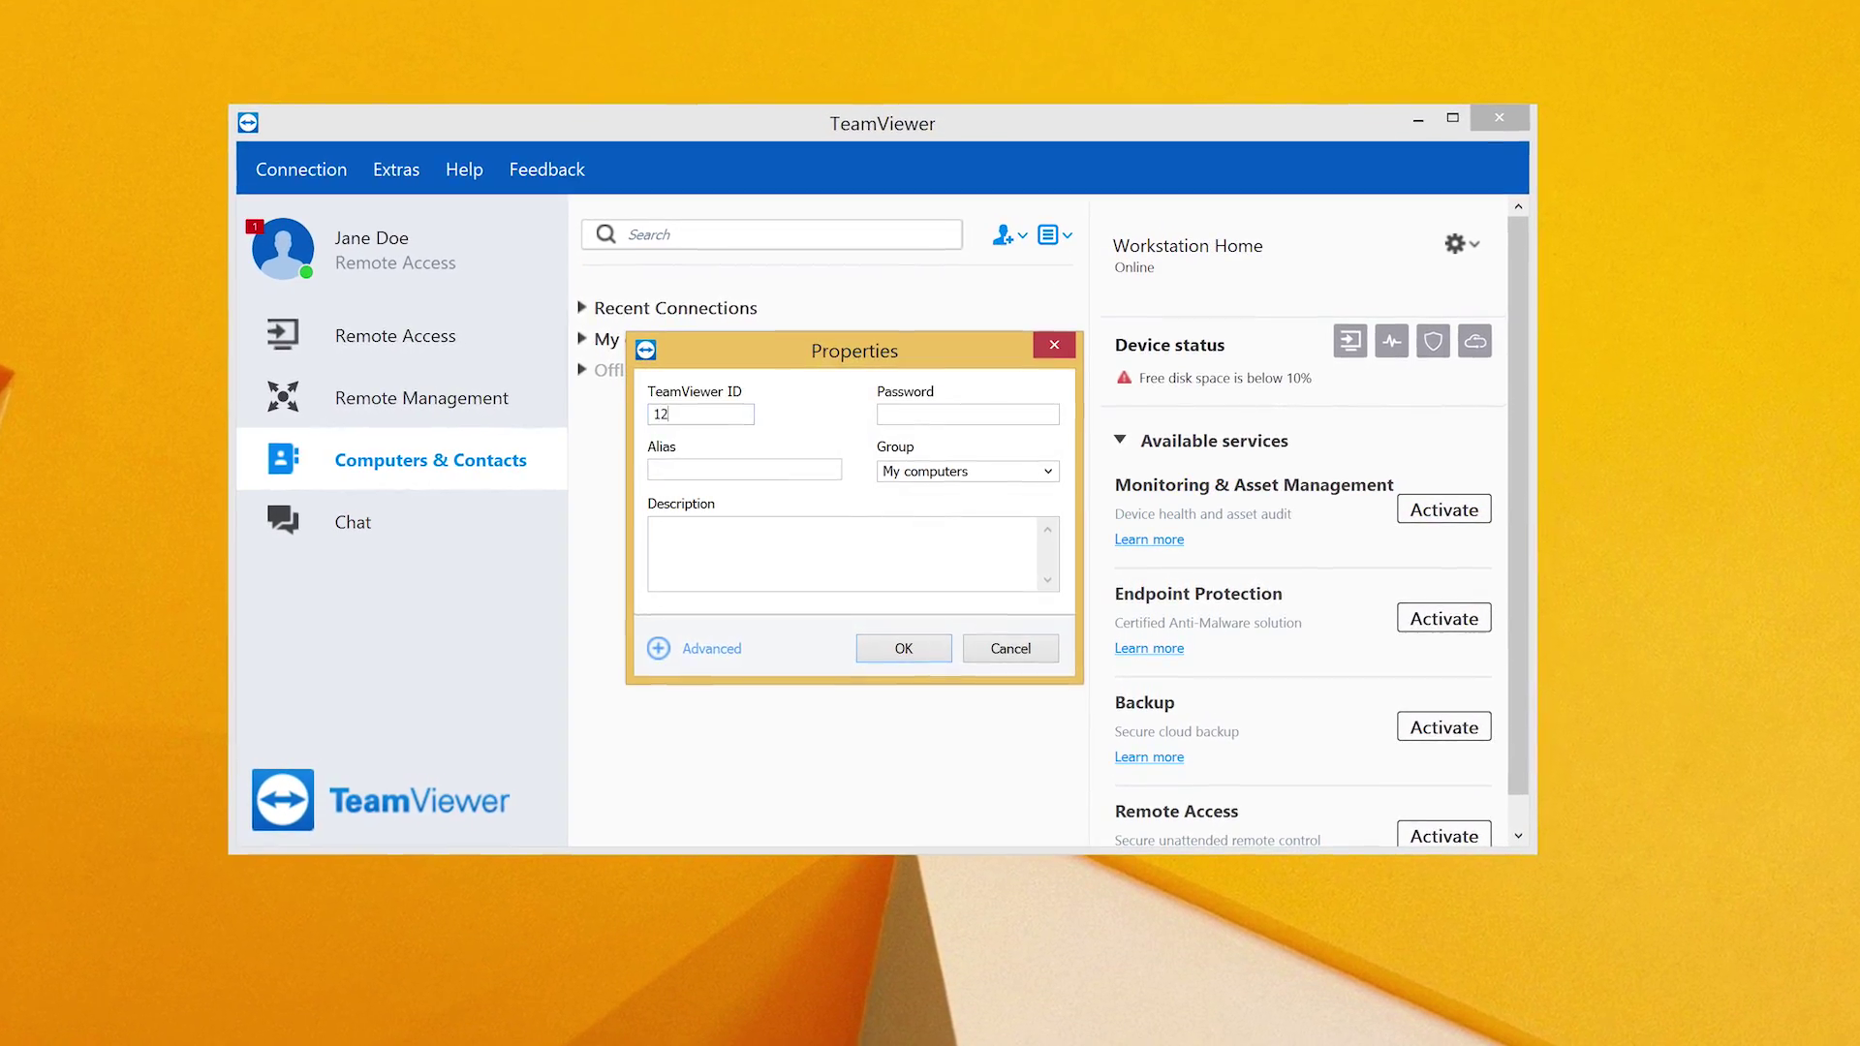
pyautogui.write('789')
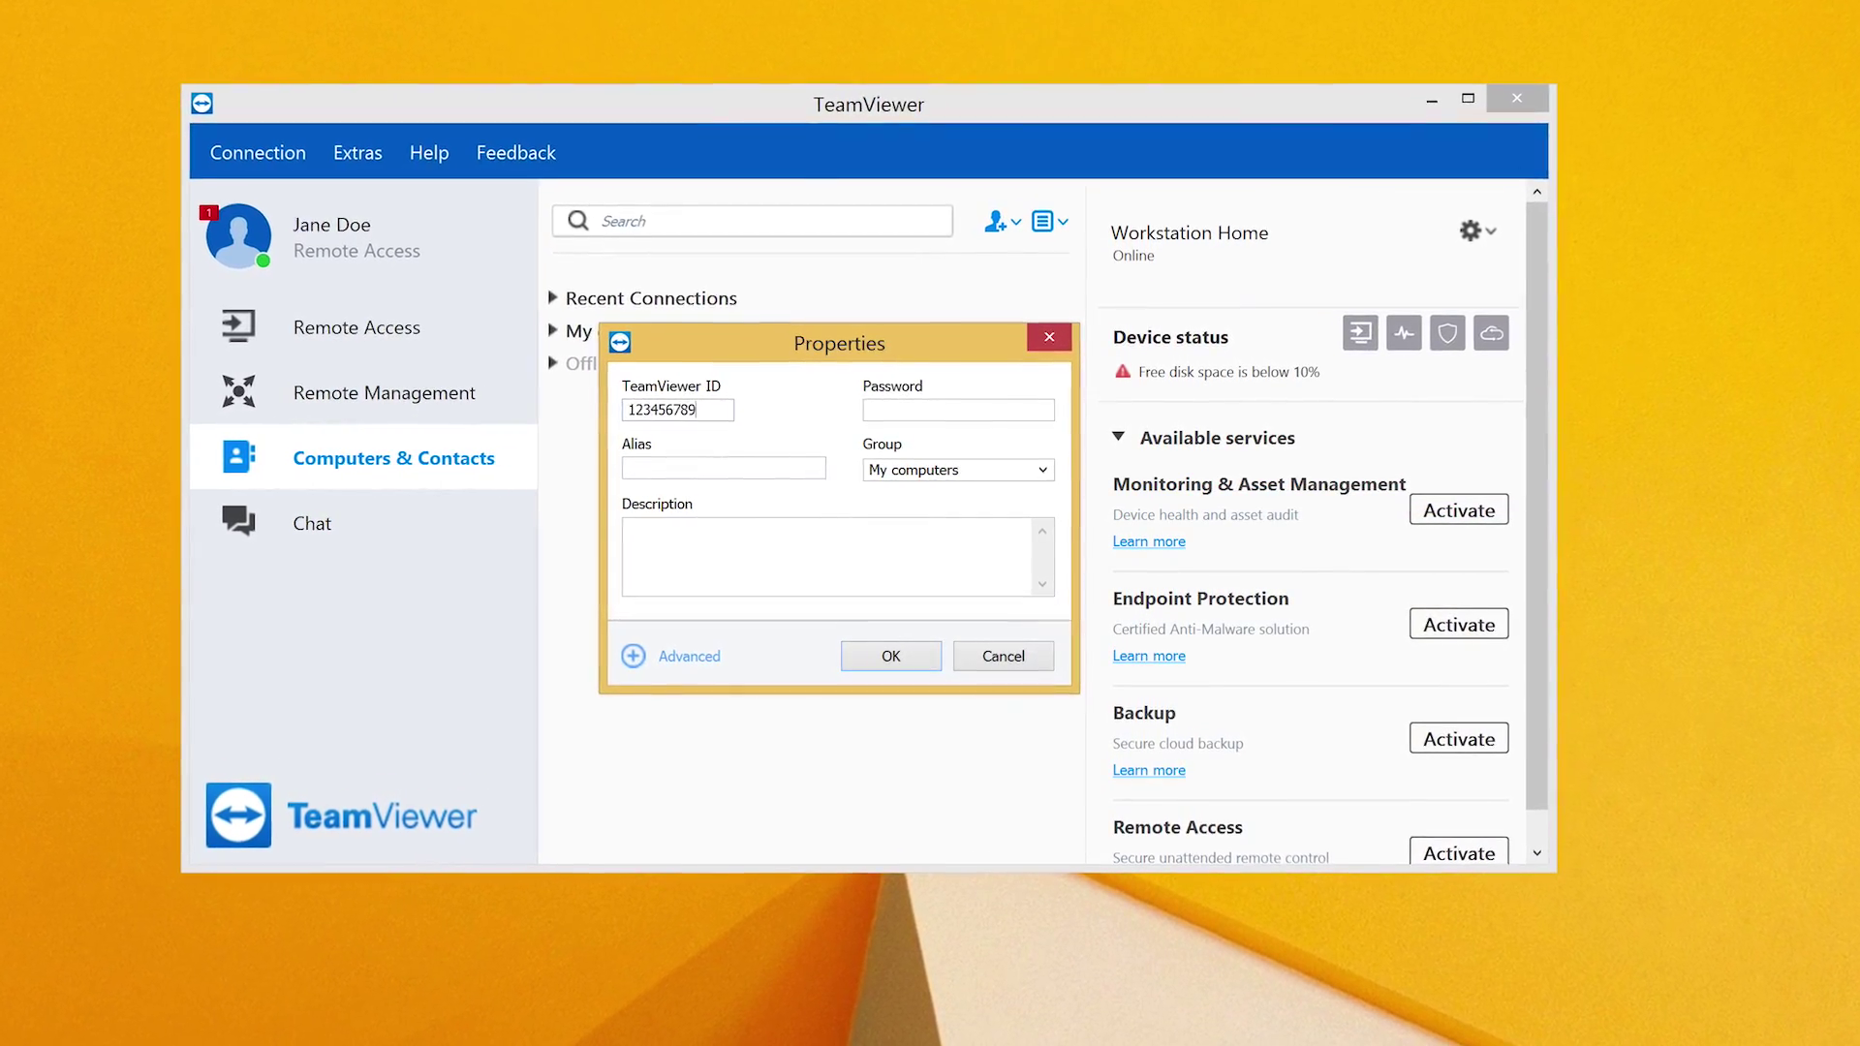
pyautogui.press('Tab')
pyautogui.write('••••••')
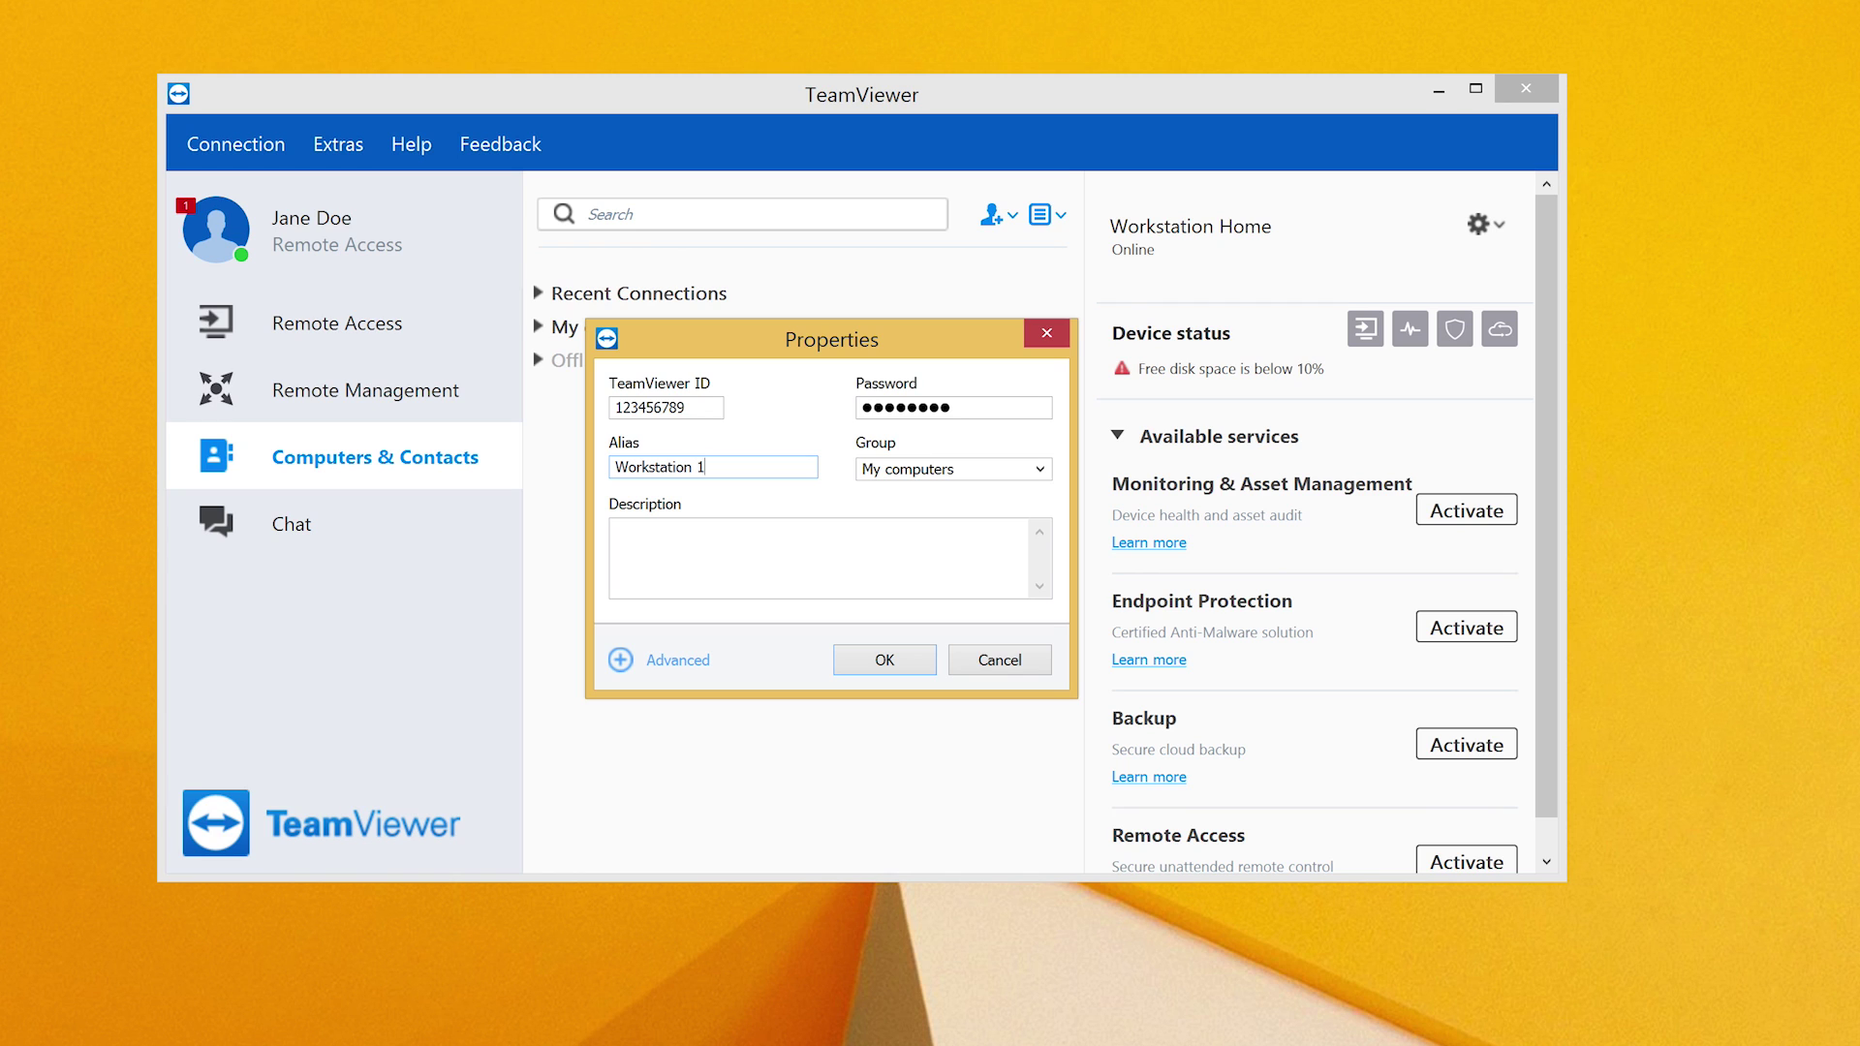
pyautogui.click(860, 647)
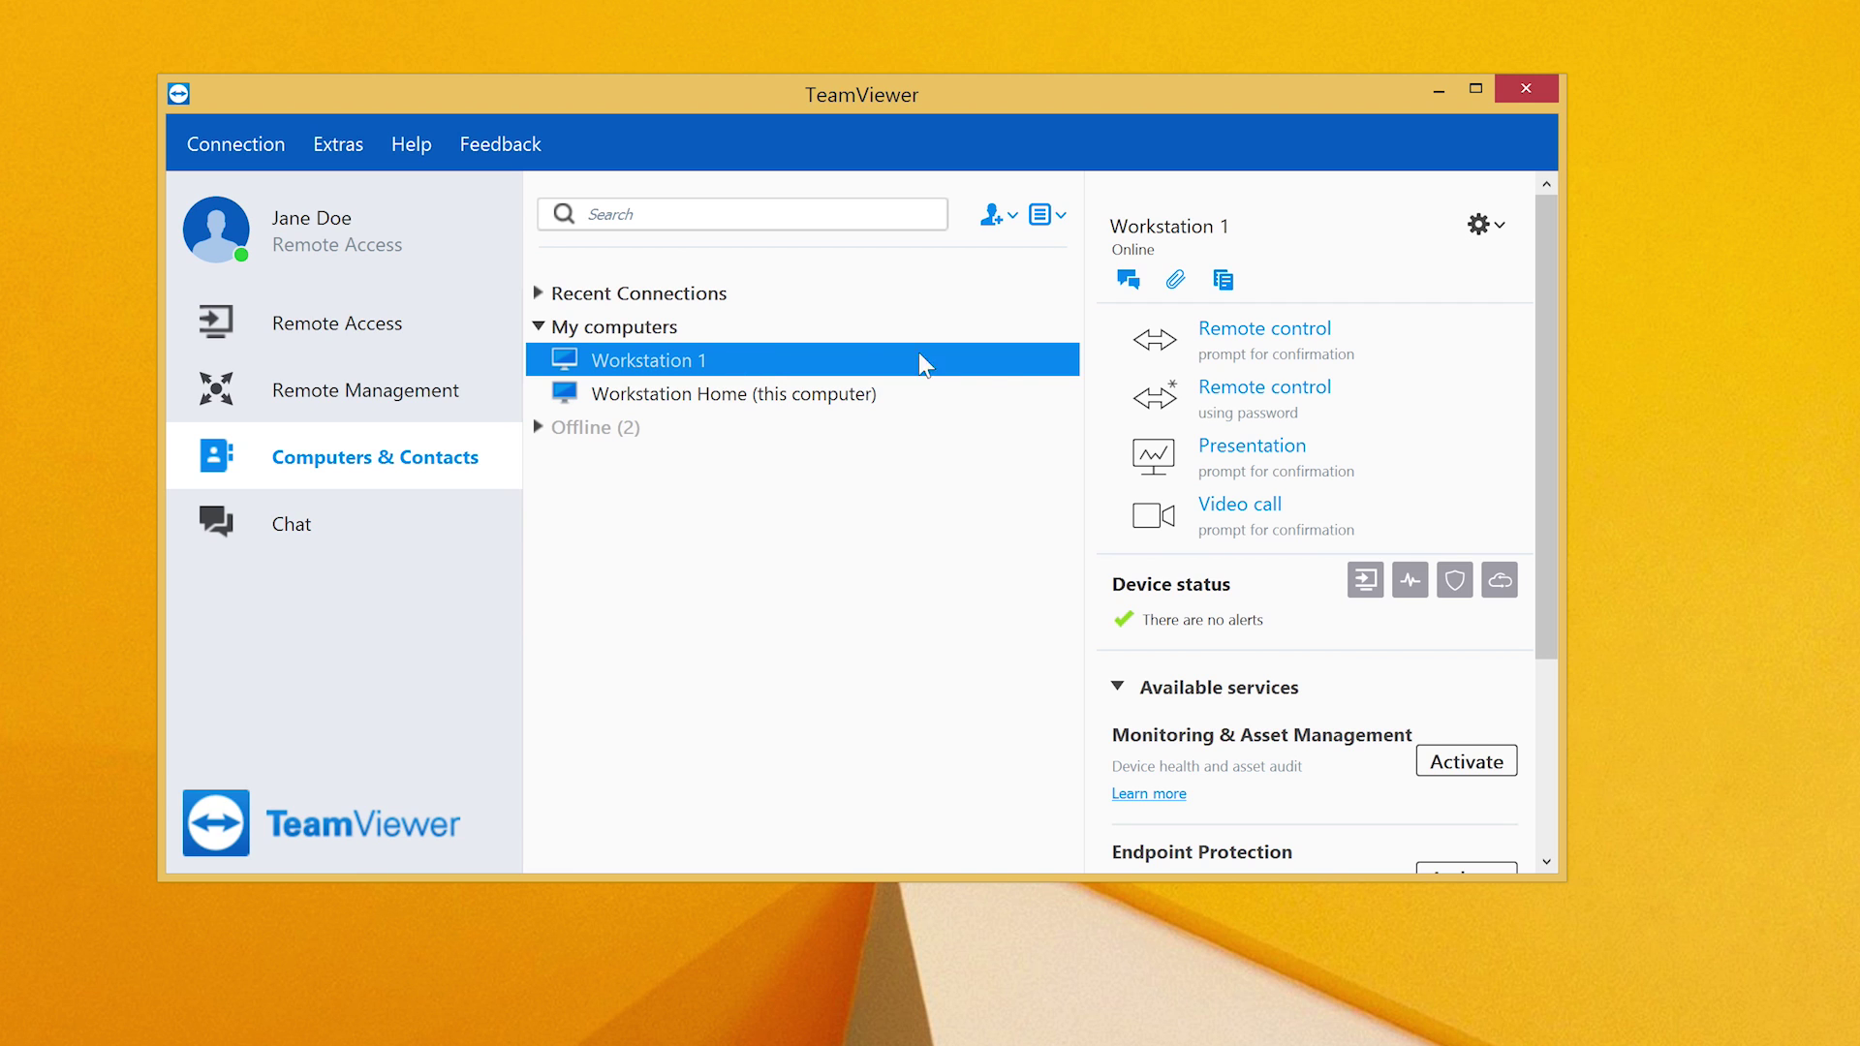
# - Start a password remote-control connection to Workstation 1 and activate the Remote Access license
pyautogui.click(1270, 407)
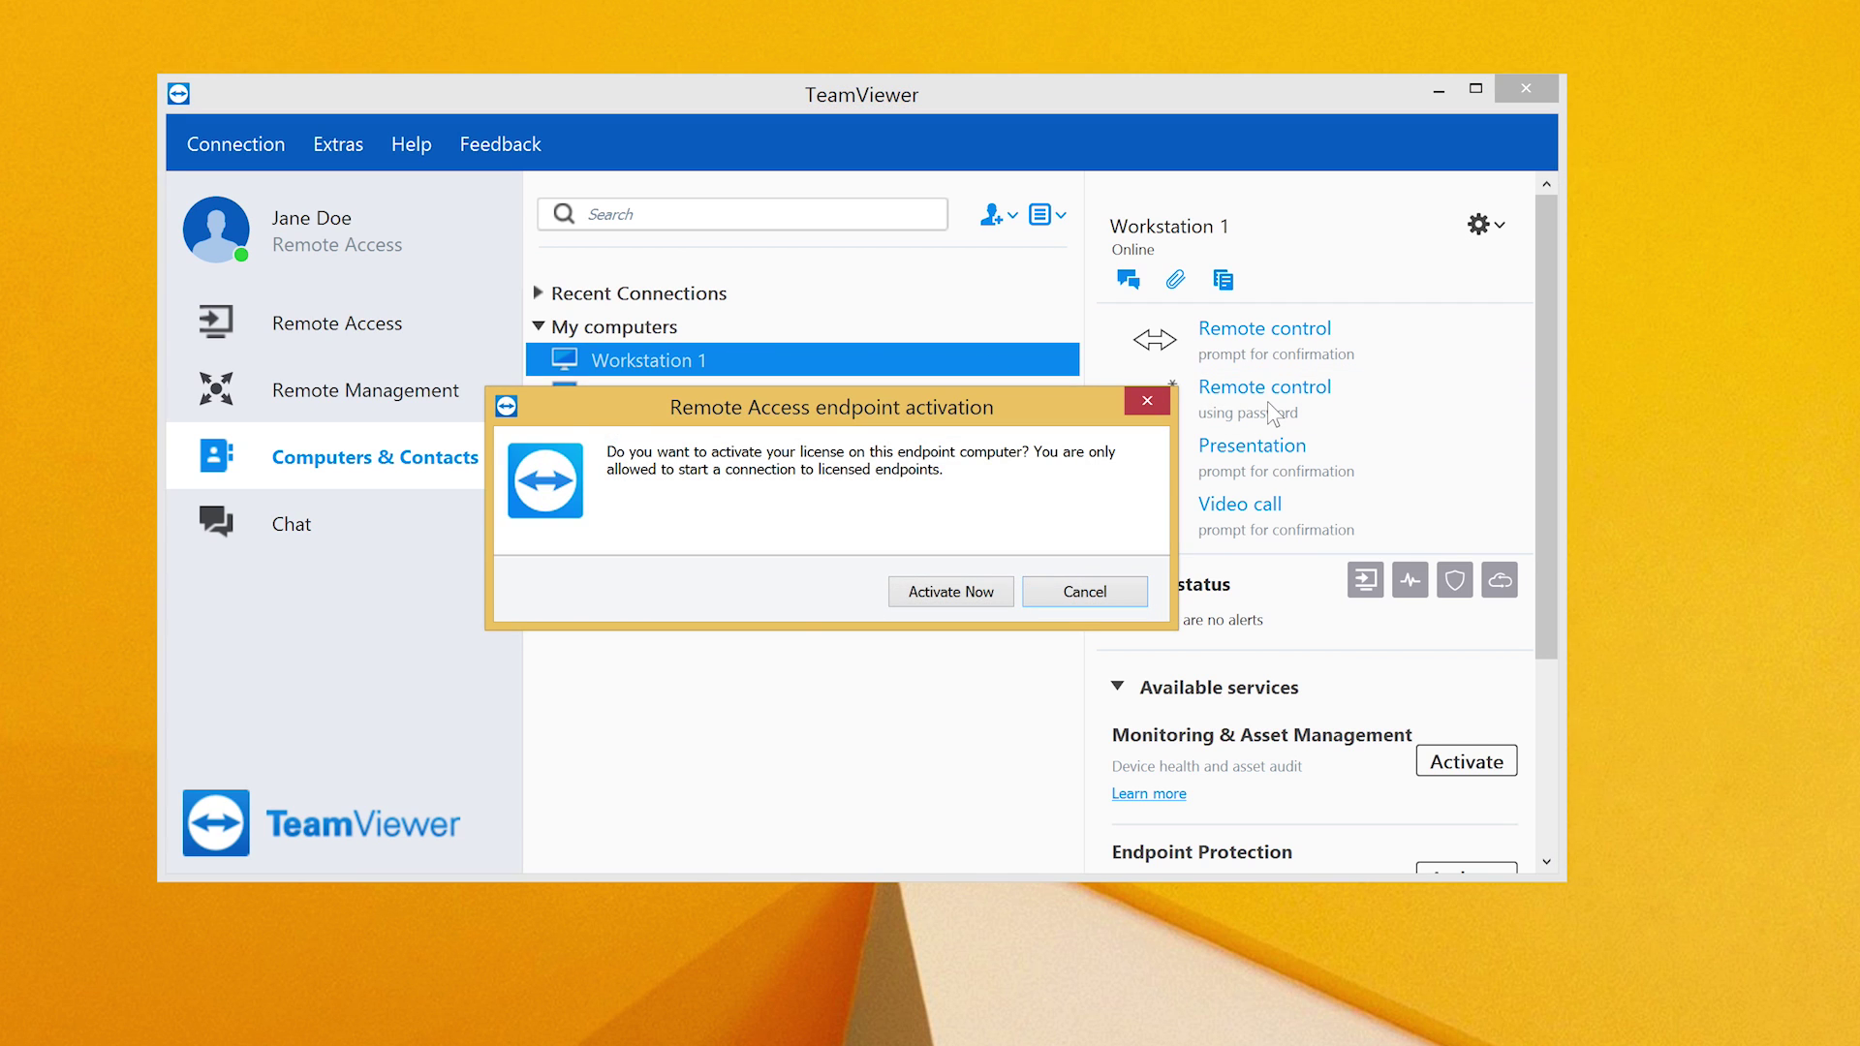
pyautogui.click(984, 580)
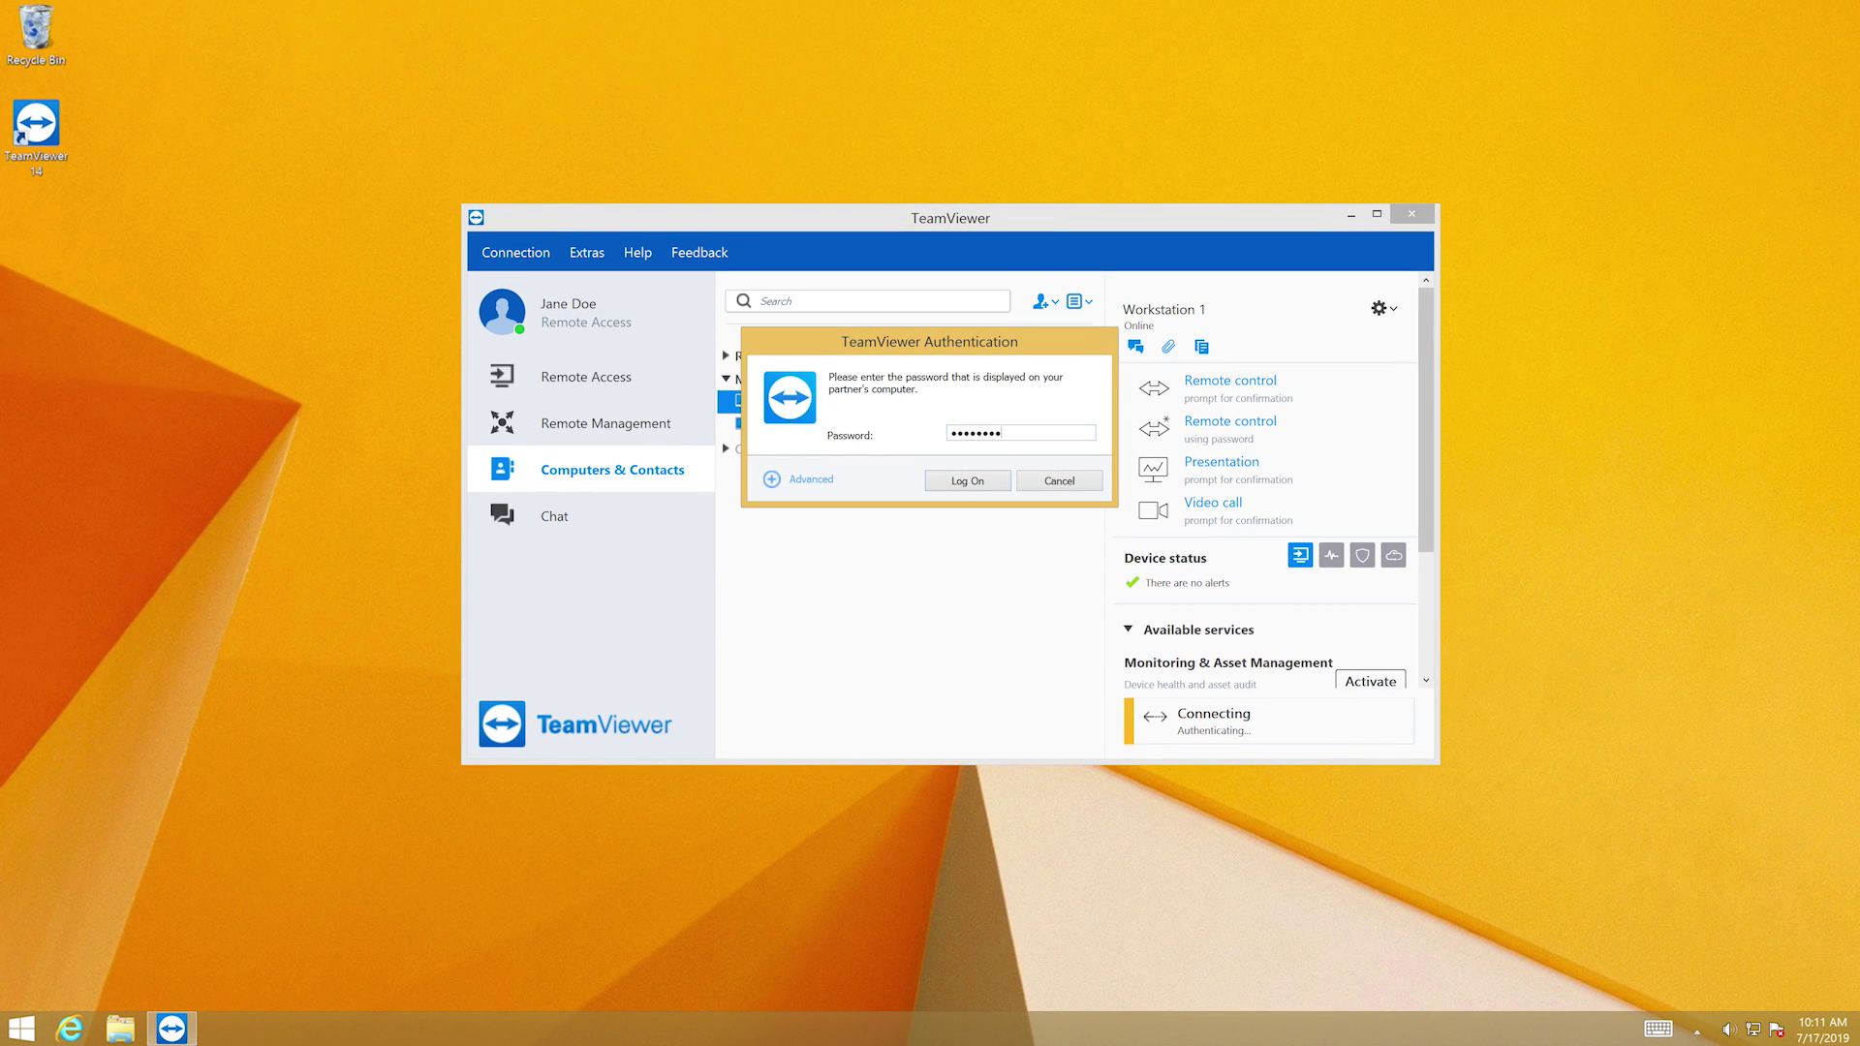
# - Log on to Workstation 1 with the partner password to open the remote session
pyautogui.click(969, 481)
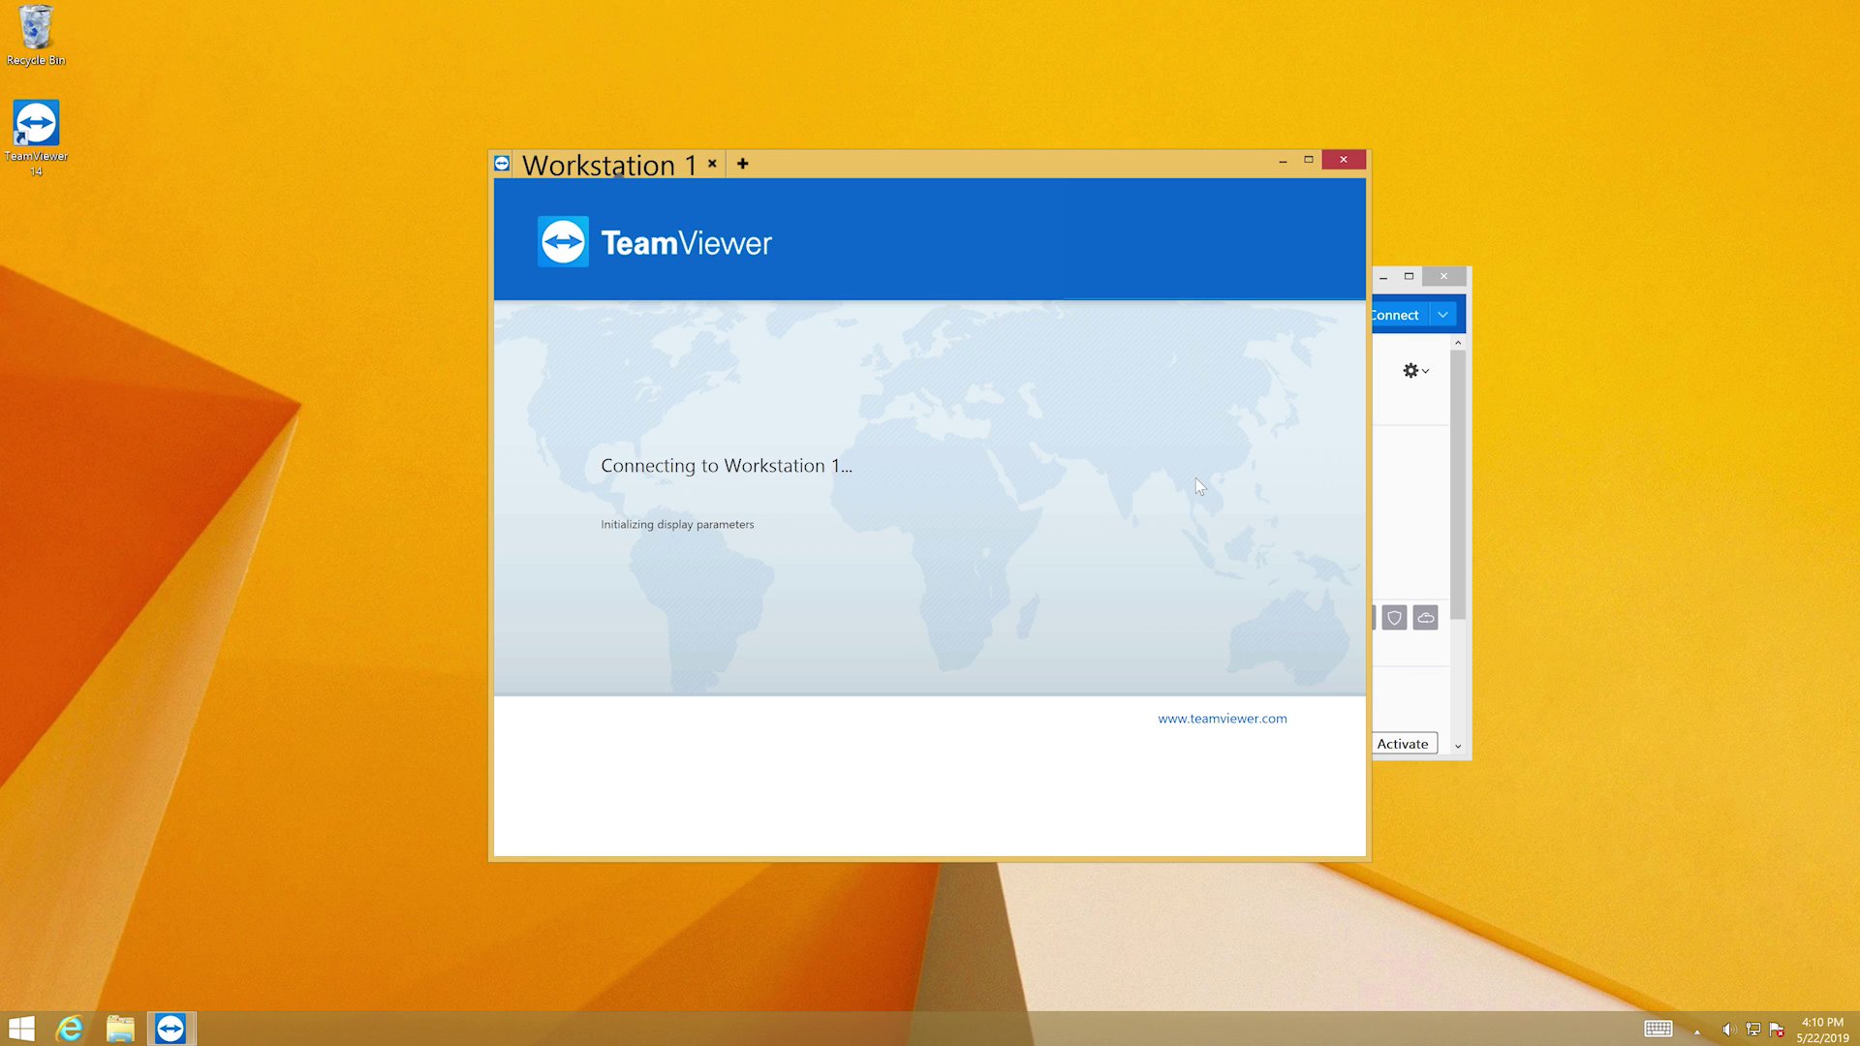